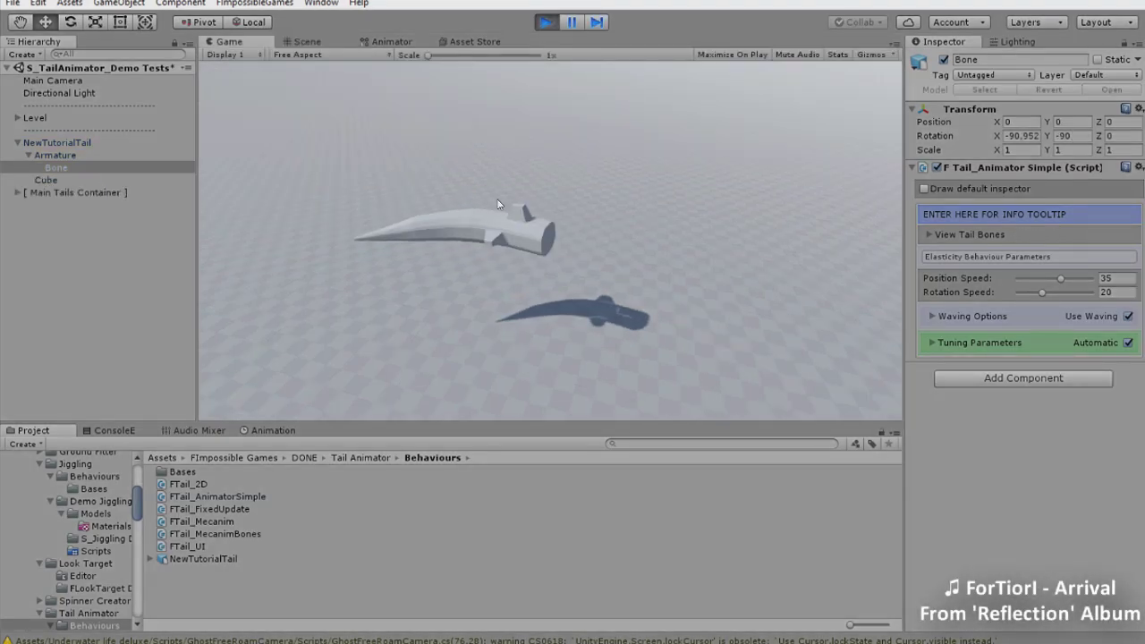
Select the NewTutorialTail's Armature in the Scene view and rotate it around to preview the tail's motion in play mode.
{"action": "double_click", "coordinate": [56, 155]}
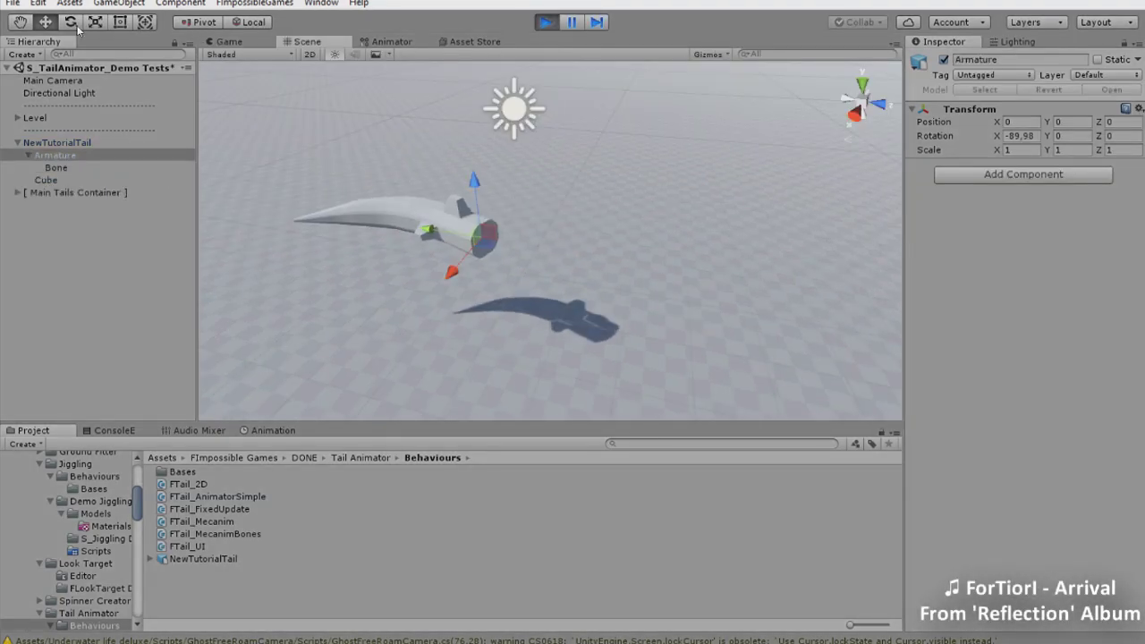
{"action": "key", "text": "e"}
{"action": "left_click_drag", "start_coordinate": [535, 264], "coordinate": [1027, 304]}
{"action": "right_click_drag", "start_coordinate": [631, 255], "coordinate": [665, 305]}
{"action": "key", "text": "s"}
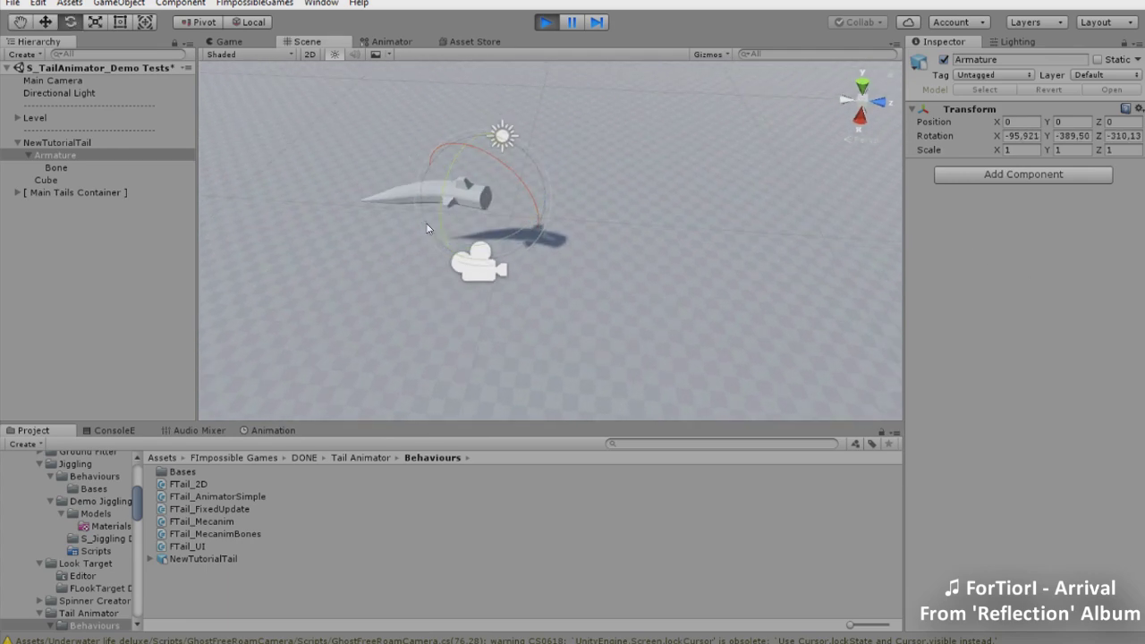
{"action": "left_click_drag", "start_coordinate": [431, 228], "coordinate": [1102, 268]}
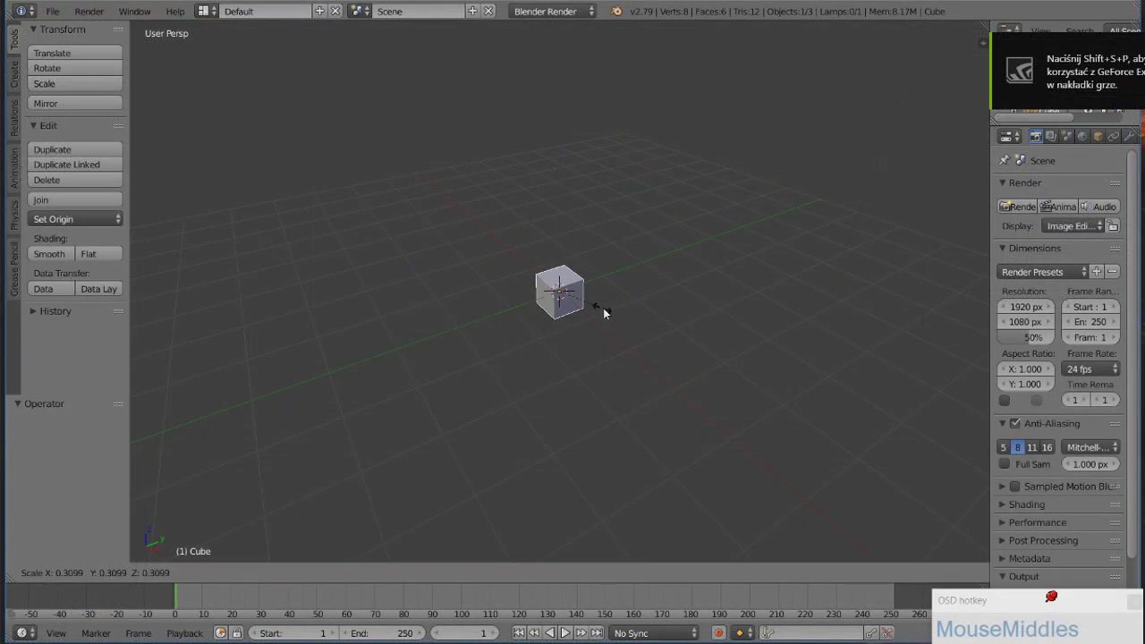
Switch to Blender, scale the default cube to about 0.373, and bevel its four edges parallel to the Y axis.
{"action": "left_click", "coordinate": [611, 313]}
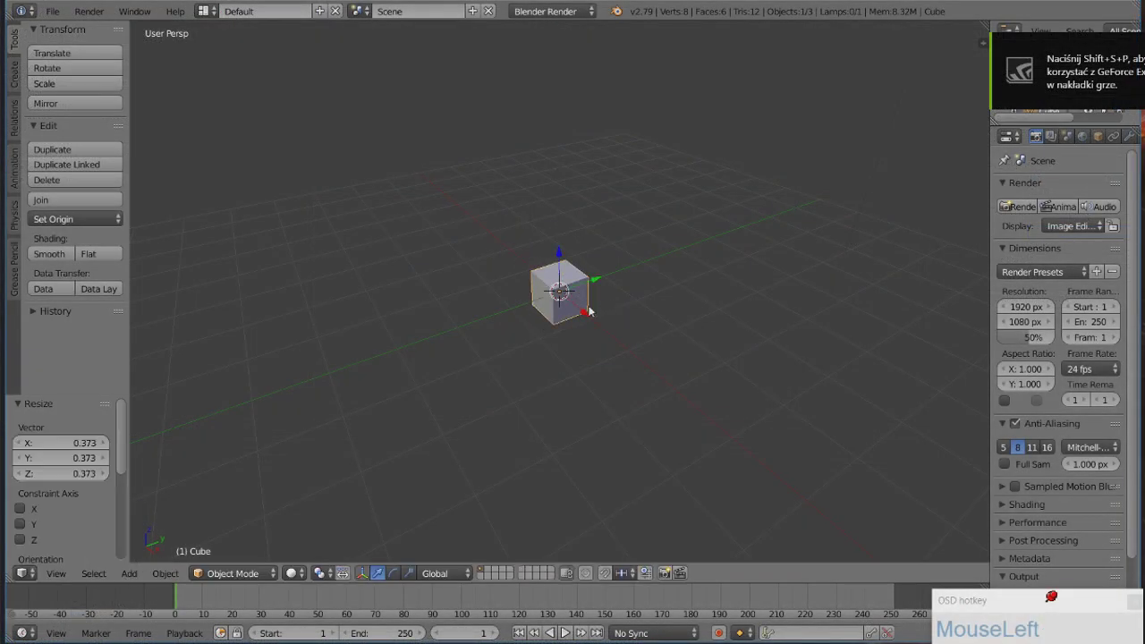
{"action": "scroll", "coordinate": [595, 308], "scroll_direction": "up", "scroll_amount": 5}
{"action": "key", "text": "Tab"}
{"action": "left_click", "coordinate": [468, 573]}
{"action": "right_click", "coordinate": [588, 272]}
{"action": "right_click", "coordinate": [586, 358], "text": "shift"}
{"action": "middle_click_drag", "start_coordinate": [465, 327], "coordinate": [583, 349]}
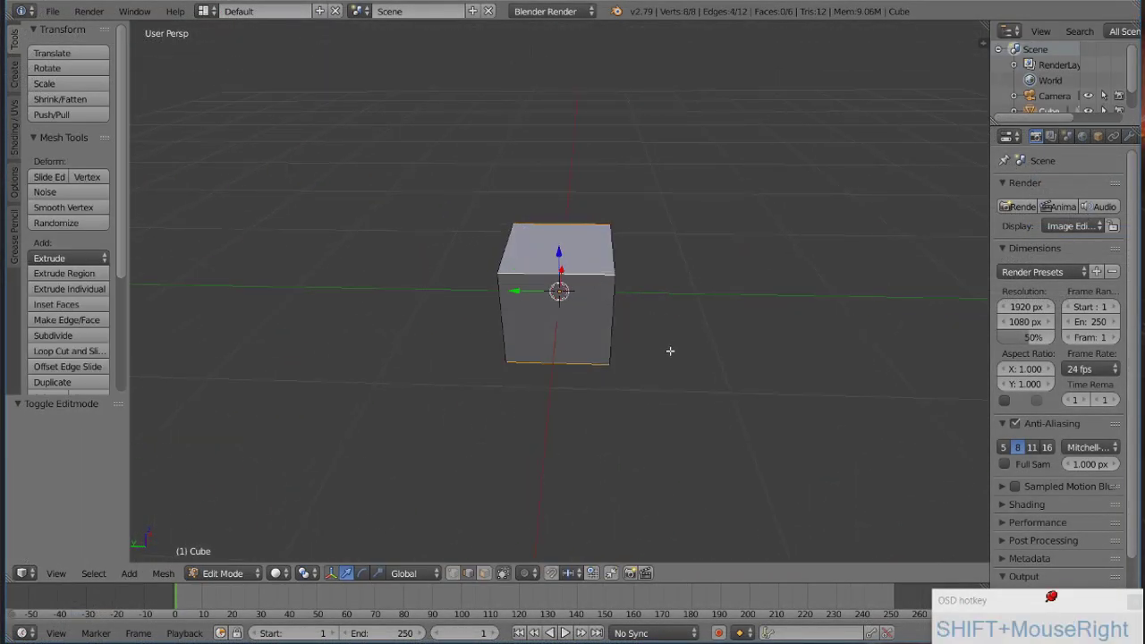
{"action": "key", "text": "w"}
{"action": "left_click", "coordinate": [660, 468]}
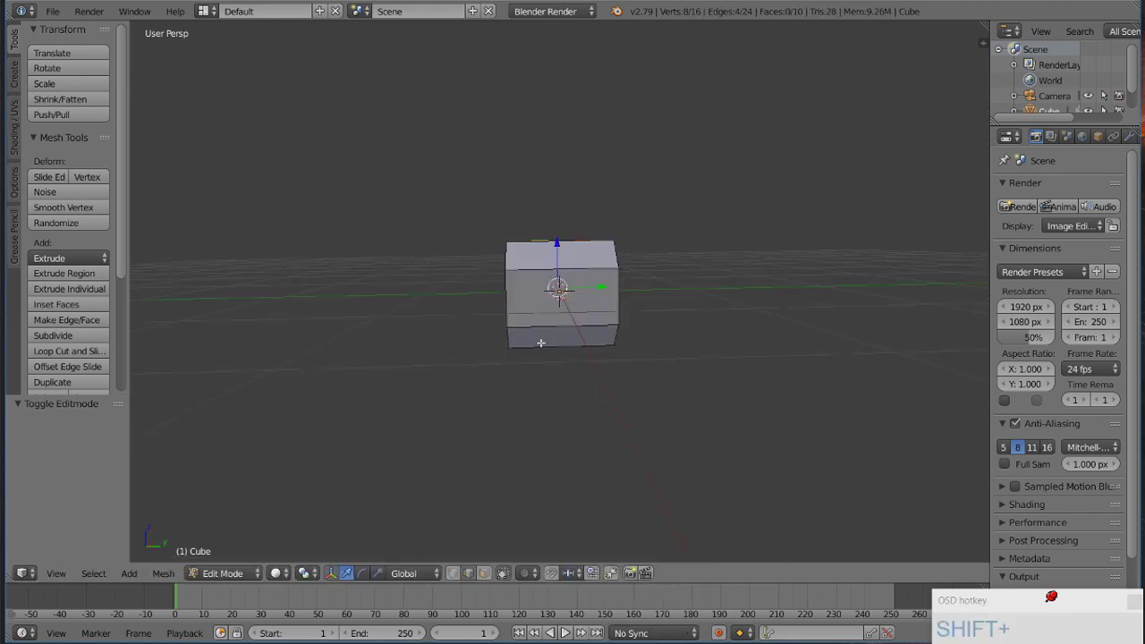
Select the eight lengthwise edges of the beveled block and bevel them by about 0.113 to round it into a cylinder.
{"action": "right_click", "coordinate": [542, 343], "text": "shift"}
{"action": "middle_click_drag", "start_coordinate": [548, 340], "coordinate": [639, 358]}
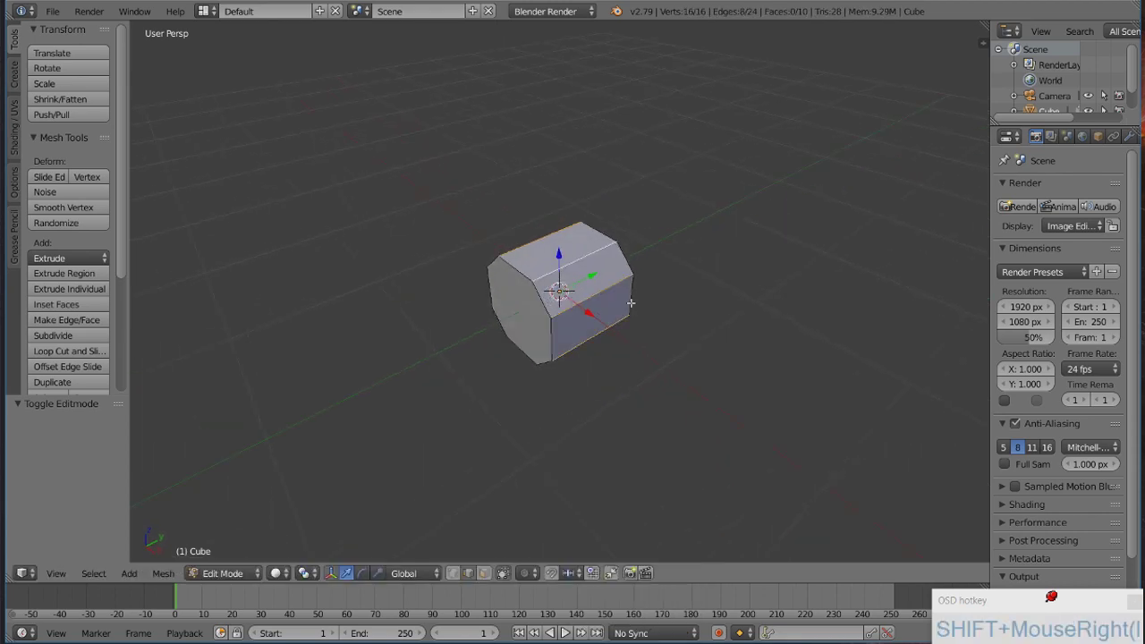
{"action": "middle_click_drag", "start_coordinate": [631, 304], "coordinate": [725, 292]}
{"action": "key", "text": "w"}
{"action": "left_click", "coordinate": [621, 309]}
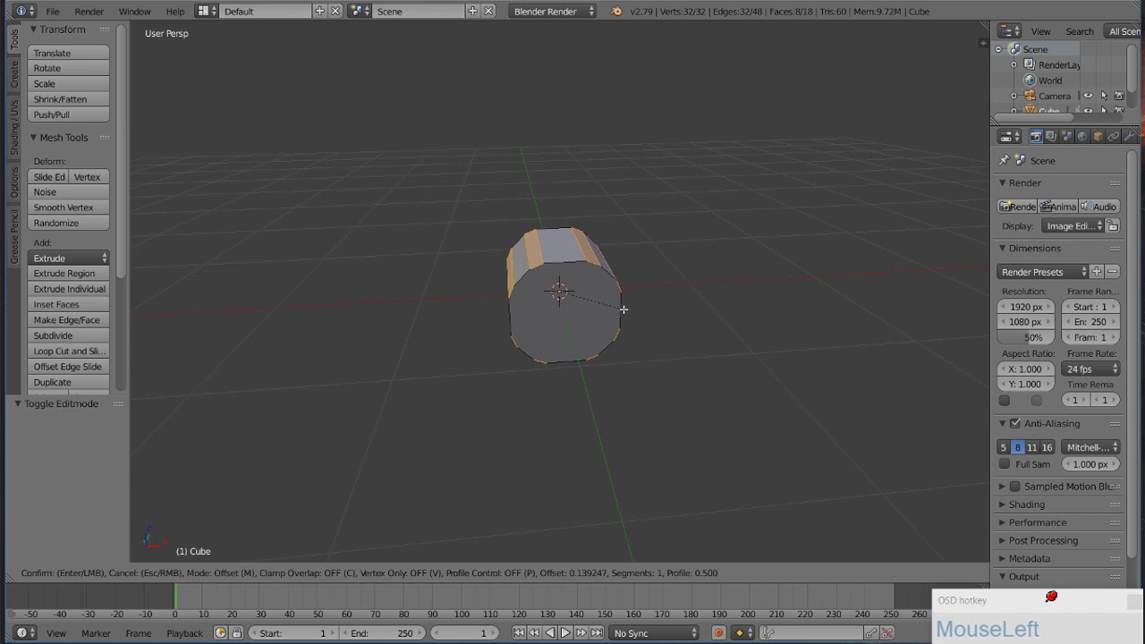
{"action": "left_click", "coordinate": [625, 310]}
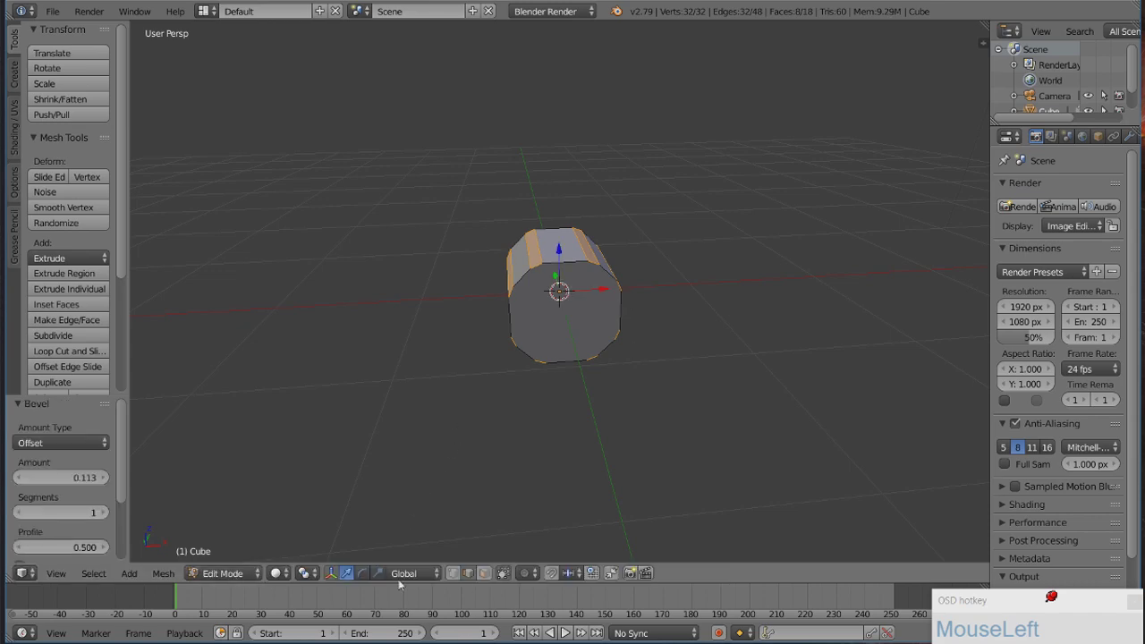
Select the cylinder's end face near the origin and move it about 0.258 along the Y axis.
{"action": "right_click", "coordinate": [563, 327]}
{"action": "middle_click_drag", "start_coordinate": [478, 360], "coordinate": [408, 396]}
{"action": "right_click", "coordinate": [506, 329]}
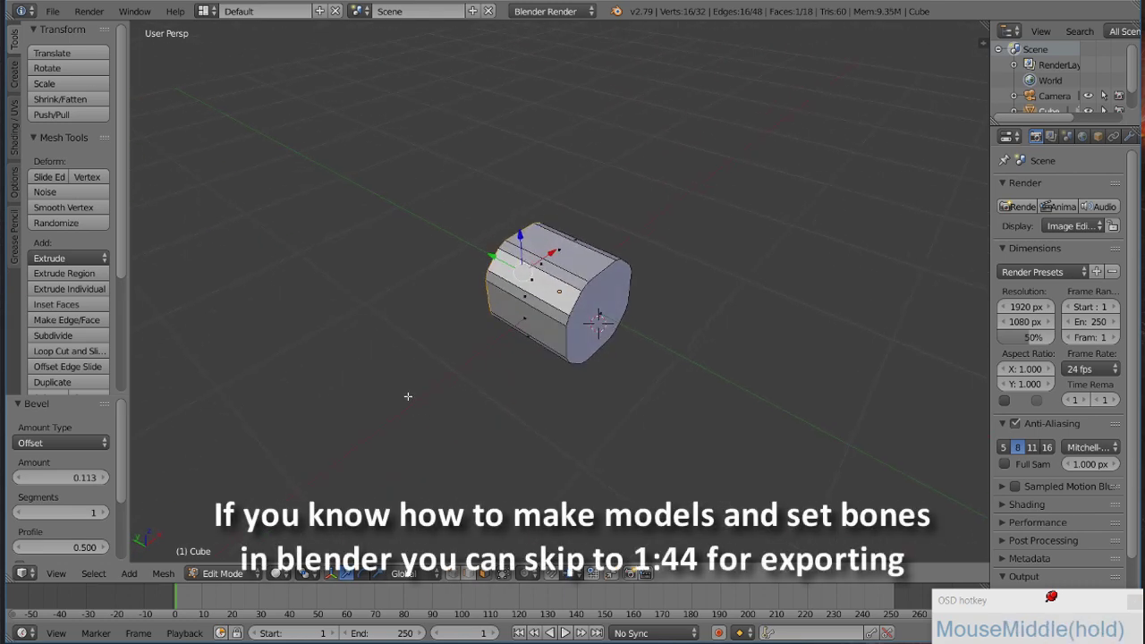
{"action": "right_click", "coordinate": [603, 328]}
{"action": "middle_click_drag", "start_coordinate": [498, 383], "coordinate": [580, 360]}
{"action": "left_click_drag", "start_coordinate": [568, 293], "coordinate": [532, 291]}
{"action": "middle_click_drag", "start_coordinate": [457, 308], "coordinate": [514, 327]}
Extrude the cylinder's far end face along Y in successive segments of about 0.45 each to start the tail body.
{"action": "right_click", "coordinate": [515, 325]}
{"action": "scroll", "coordinate": [366, 366], "scroll_direction": "down", "scroll_amount": 3}
{"action": "middle_click_drag", "start_coordinate": [456, 385], "coordinate": [620, 405]}
{"action": "key", "text": "e"}
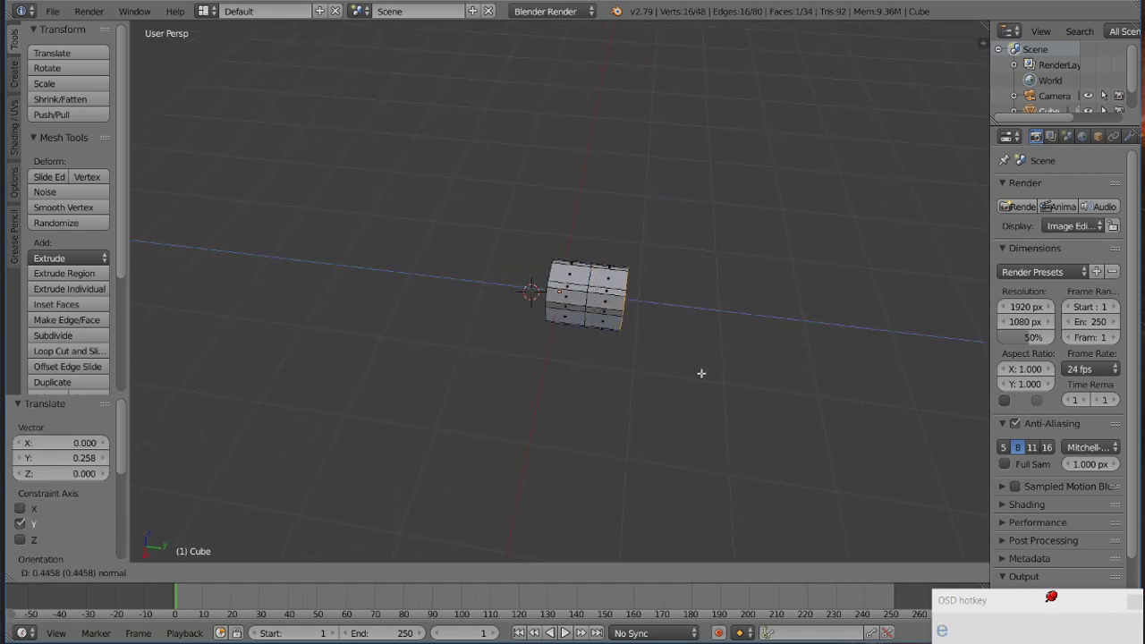
{"action": "left_click", "coordinate": [707, 374]}
{"action": "key", "text": "e"}
{"action": "left_click", "coordinate": [782, 382]}
{"action": "middle_click_drag", "start_coordinate": [782, 381], "coordinate": [743, 363]}
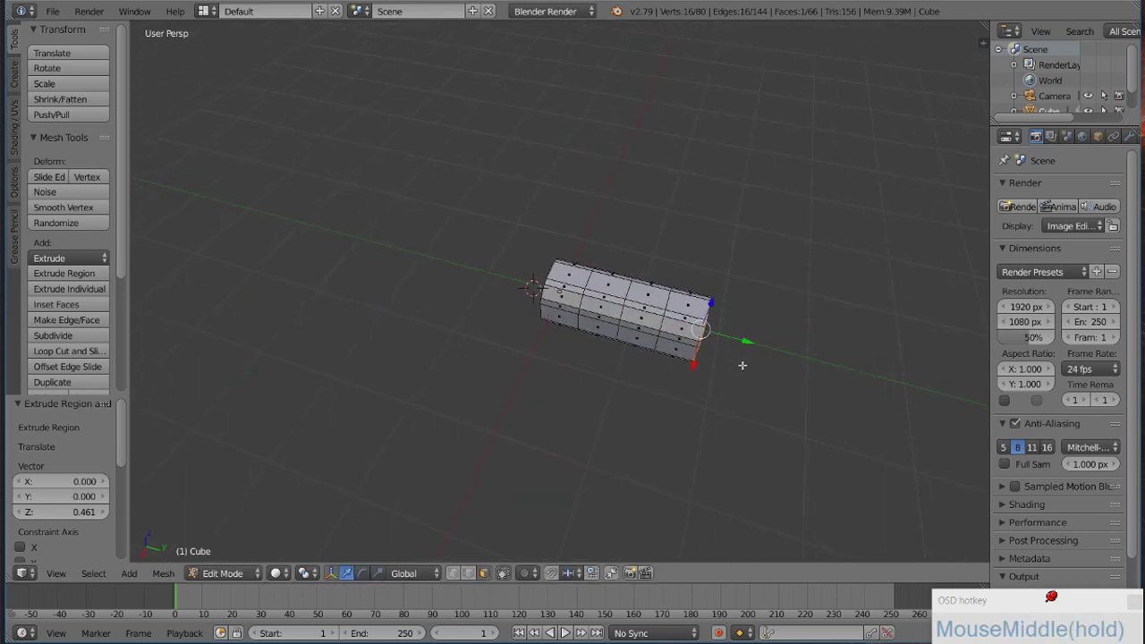
Extrude more segments from the tail's end face and scale the end down, finally by about 0.469, to form a narrow tip.
{"action": "scroll", "coordinate": [743, 363], "scroll_direction": "down", "scroll_amount": 2}
{"action": "key", "text": "e"}
{"action": "left_click", "coordinate": [851, 399]}
{"action": "key", "text": "e"}
{"action": "left_click", "coordinate": [877, 404]}
{"action": "left_click", "coordinate": [886, 405]}
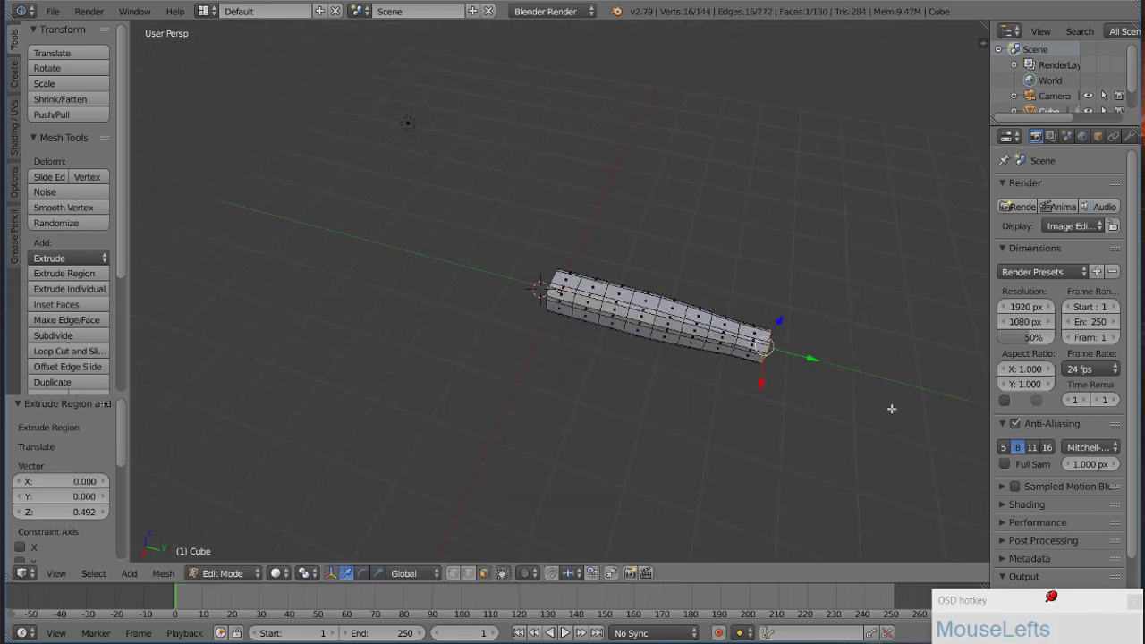
{"action": "key", "text": "s"}
{"action": "left_click", "coordinate": [818, 391]}
Select three faces around the front part of the tail body and extrude them individually outward as fins.
{"action": "right_click", "coordinate": [612, 325]}
{"action": "middle_click_drag", "start_coordinate": [613, 325], "coordinate": [722, 406]}
{"action": "right_click", "coordinate": [513, 313], "text": "shift"}
{"action": "scroll", "coordinate": [723, 406], "scroll_direction": "up", "scroll_amount": 3}
{"action": "right_click", "coordinate": [619, 289], "text": "shift"}
{"action": "middle_click_drag", "start_coordinate": [490, 399], "coordinate": [569, 359]}
{"action": "left_click", "coordinate": [69, 289]}
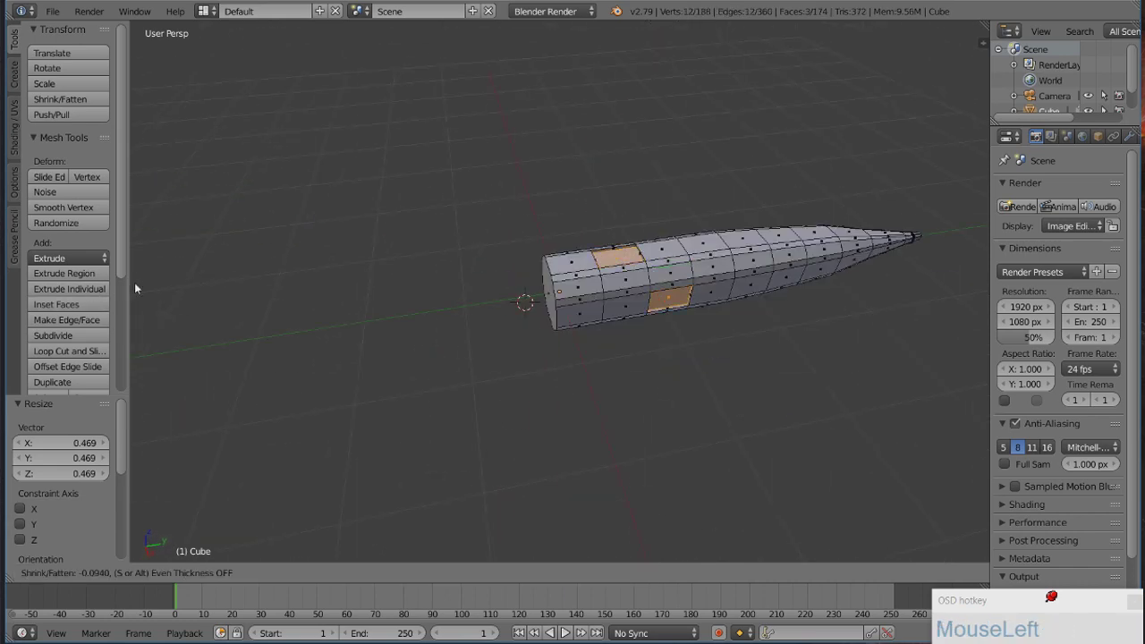
{"action": "left_click", "coordinate": [199, 332]}
Taper the fins by scaling down their outer faces, the upper fin's to about 0.42.
{"action": "right_click", "coordinate": [676, 325]}
{"action": "key", "text": "s"}
{"action": "left_click", "coordinate": [640, 336]}
{"action": "right_click", "coordinate": [621, 229]}
{"action": "key", "text": "s"}
{"action": "left_click", "coordinate": [631, 246]}
{"action": "middle_click_drag", "start_coordinate": [630, 246], "coordinate": [657, 235]}
{"action": "right_click", "coordinate": [645, 251]}
Leave mesh editing, enlarge the Outliner, and add a single-bone armature to the scene.
{"action": "left_click_drag", "start_coordinate": [1045, 125], "coordinate": [1045, 351]}
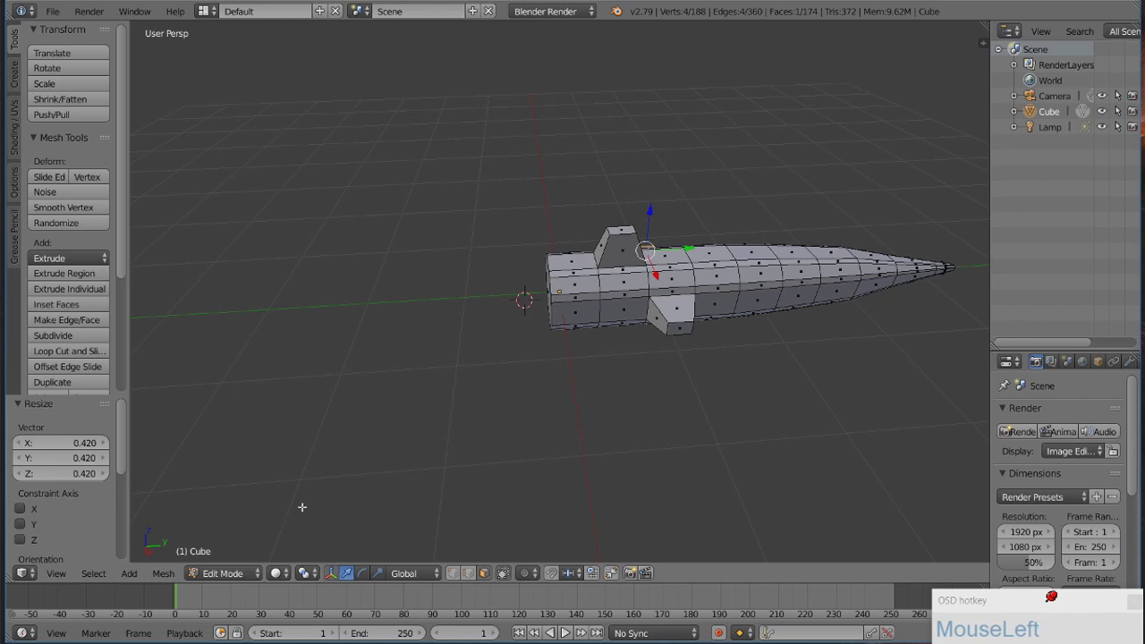
{"action": "key", "text": "Tab"}
{"action": "key", "text": "shift+a"}
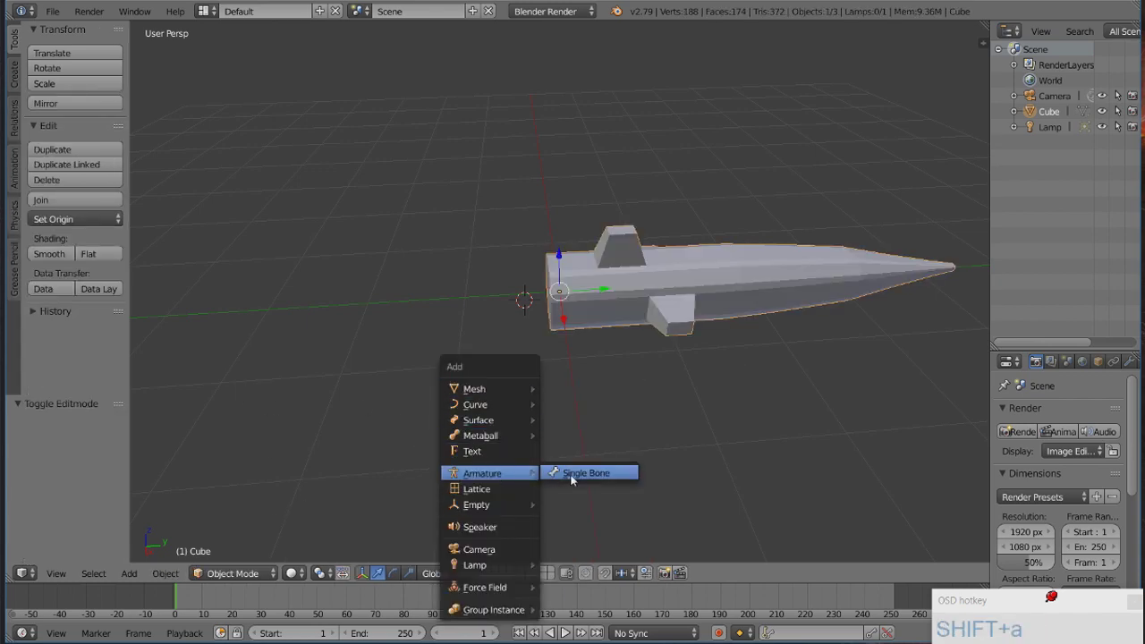
{"action": "left_click", "coordinate": [570, 473]}
{"action": "middle_click_drag", "start_coordinate": [535, 368], "coordinate": [169, 518]}
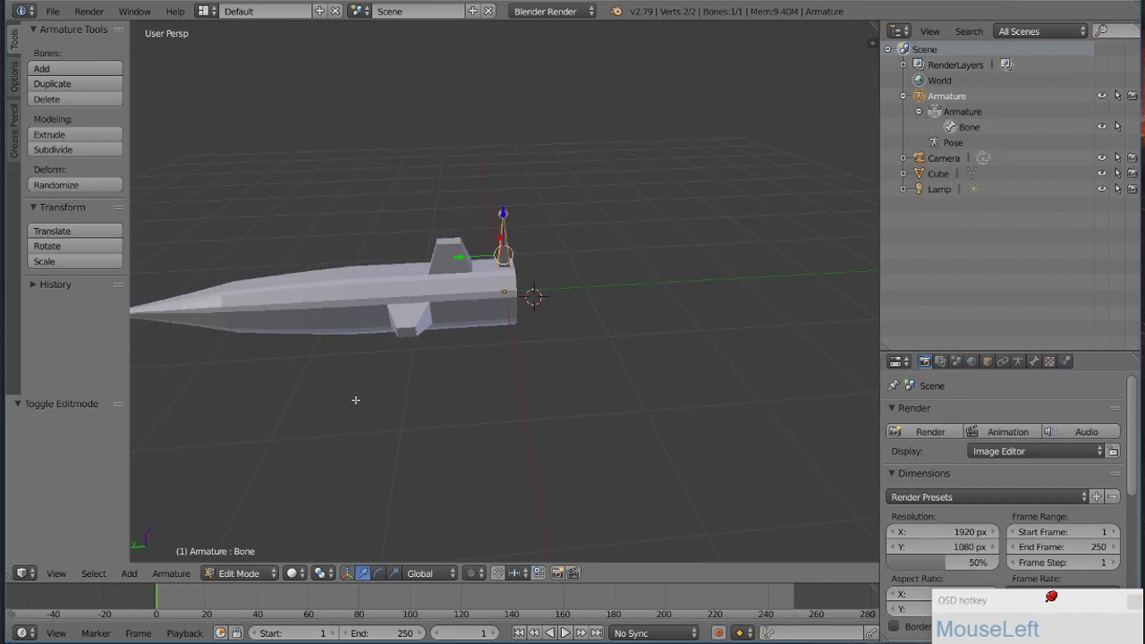
Show the model as wireframe and lay the bone along the Y axis with its tail at Y 1 and Z 0.
{"action": "key", "text": "z"}
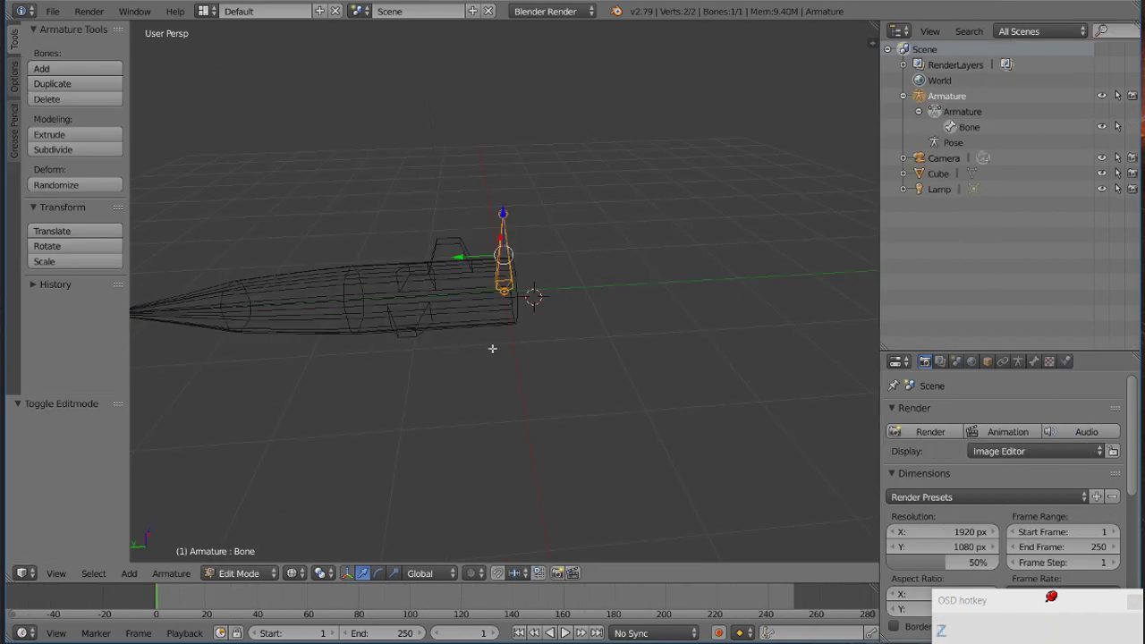
{"action": "mouse_move", "coordinate": [491, 343]}
{"action": "middle_mouse_down"}
{"action": "mouse_move", "coordinate": [415, 332]}
{"action": "mouse_move", "coordinate": [639, 332]}
{"action": "mouse_move", "coordinate": [539, 352]}
{"action": "middle_mouse_up"}
{"action": "left_click", "coordinate": [540, 352]}
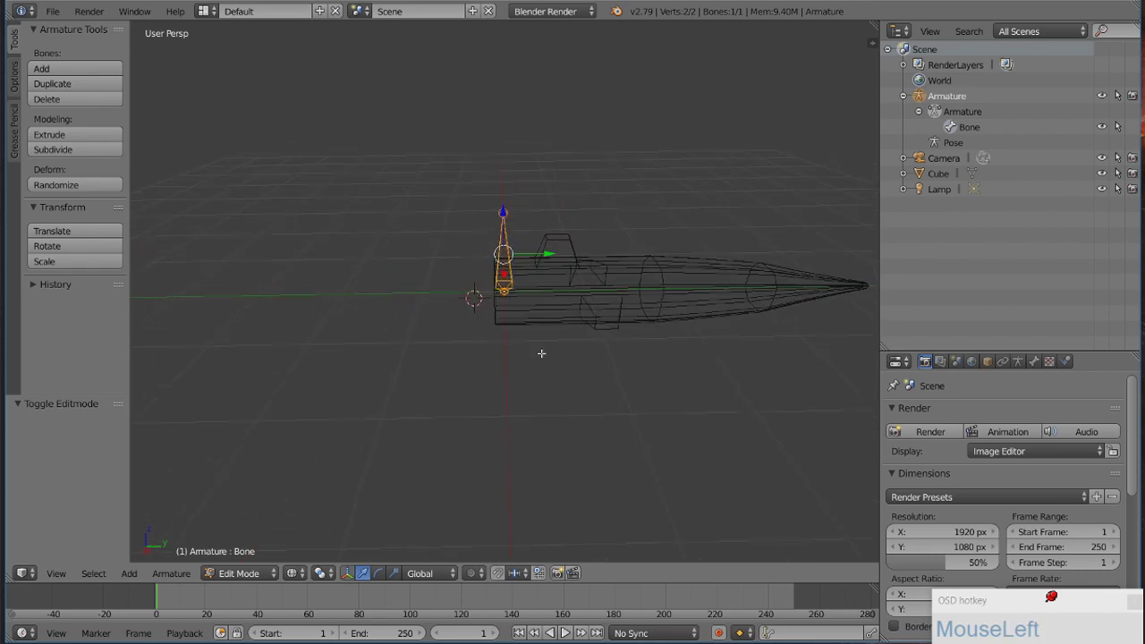
{"action": "key", "text": "n"}
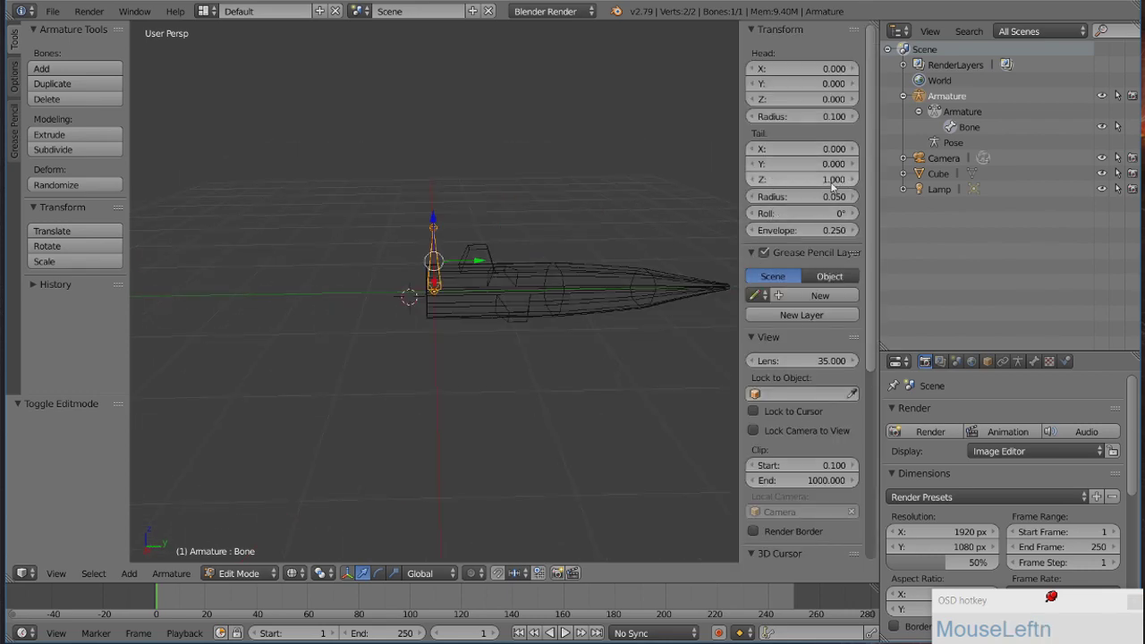
{"action": "type", "text": "0"}
{"action": "key", "text": "Return"}
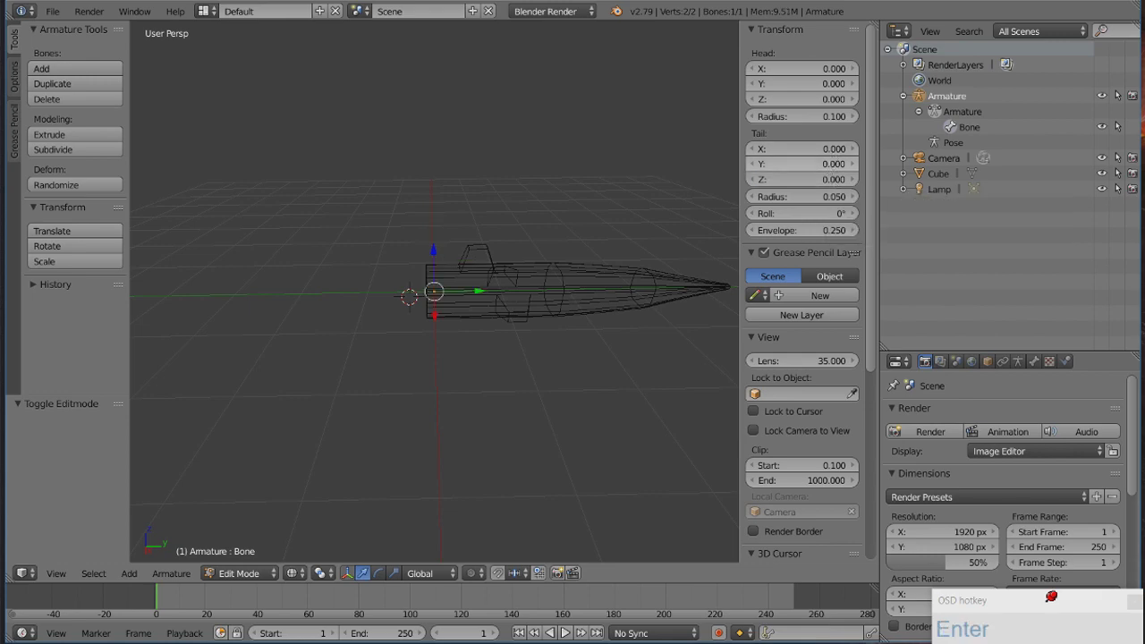
In the top view, extrude four more bones along the Y axis from the first bone to beyond the mesh tip.
{"action": "left_click", "coordinate": [55, 574]}
{"action": "left_click", "coordinate": [89, 497]}
{"action": "key", "text": "e"}
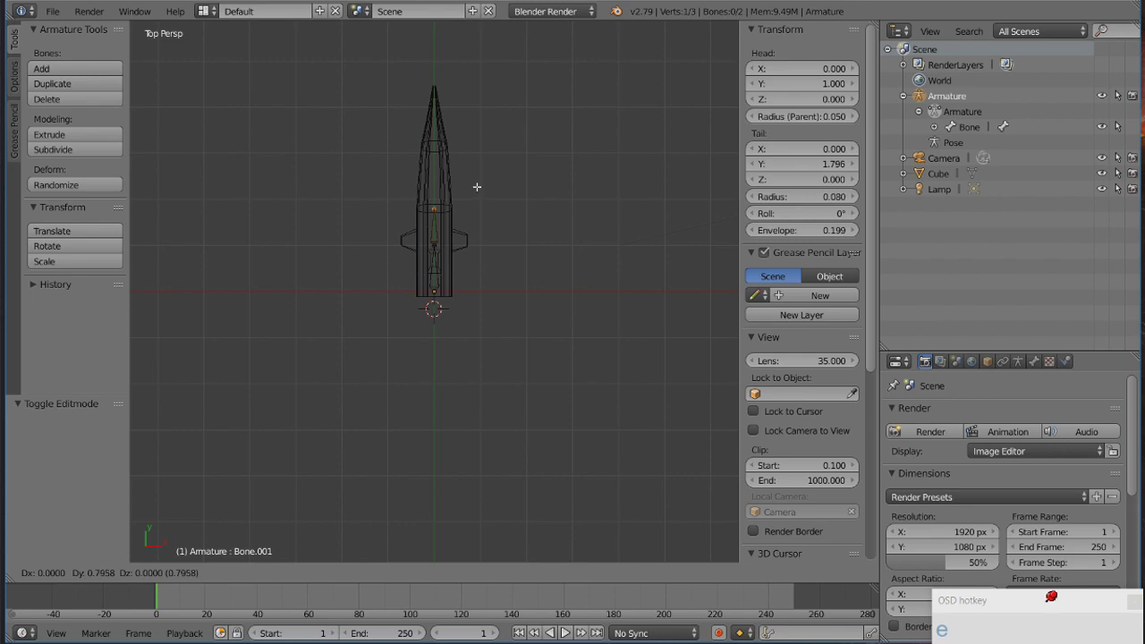
{"action": "left_click", "coordinate": [477, 187]}
{"action": "key", "text": "e"}
{"action": "left_click", "coordinate": [476, 150]}
{"action": "key", "text": "e"}
{"action": "left_click", "coordinate": [476, 112]}
{"action": "key", "text": "e"}
{"action": "left_click", "coordinate": [477, 72]}
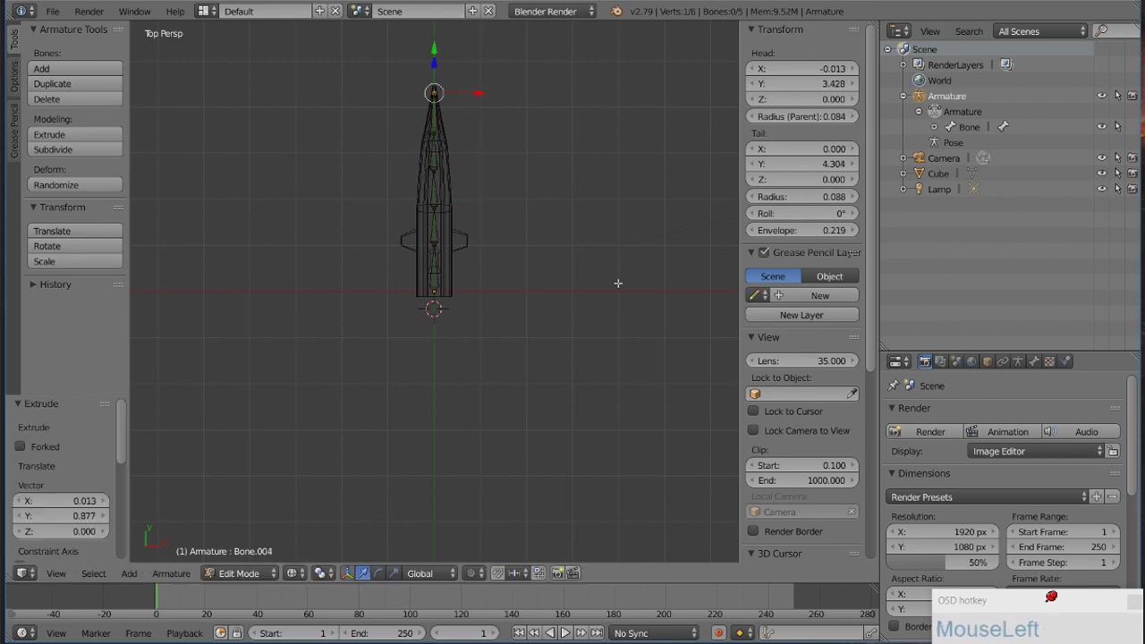
Turn on X-Ray for the armature and straighten the chain by setting the tail X of Bone.002 and Bone.003 to 0.
{"action": "left_click", "coordinate": [934, 126]}
{"action": "left_click", "coordinate": [950, 142]}
{"action": "left_click", "coordinate": [966, 158]}
{"action": "left_click", "coordinate": [980, 173]}
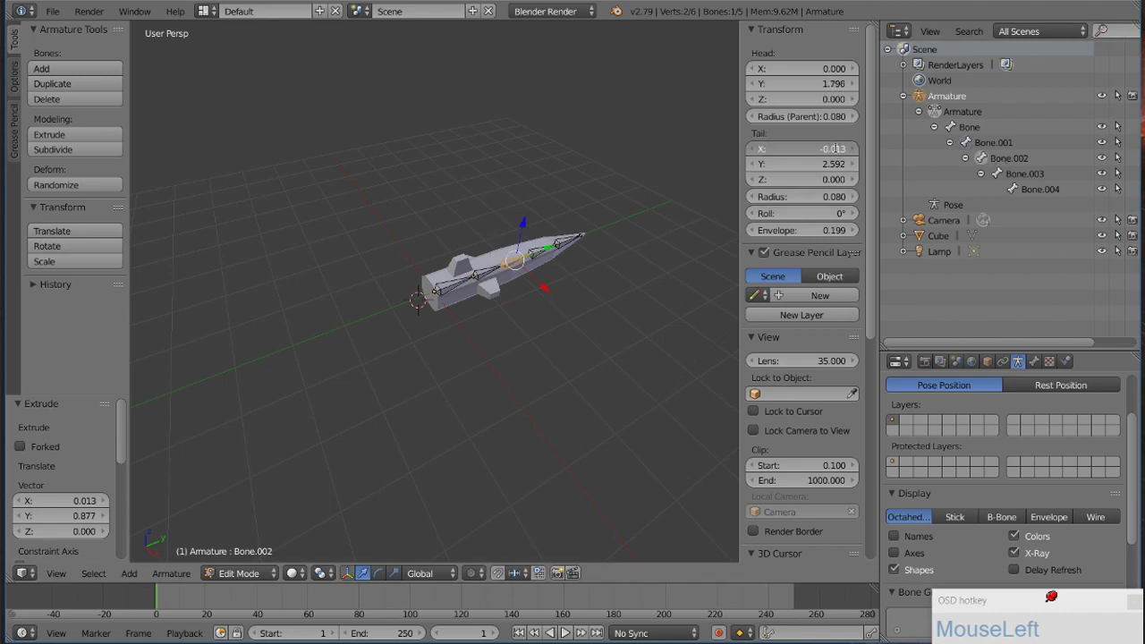
{"action": "type", "text": "0"}
{"action": "key", "text": "Return"}
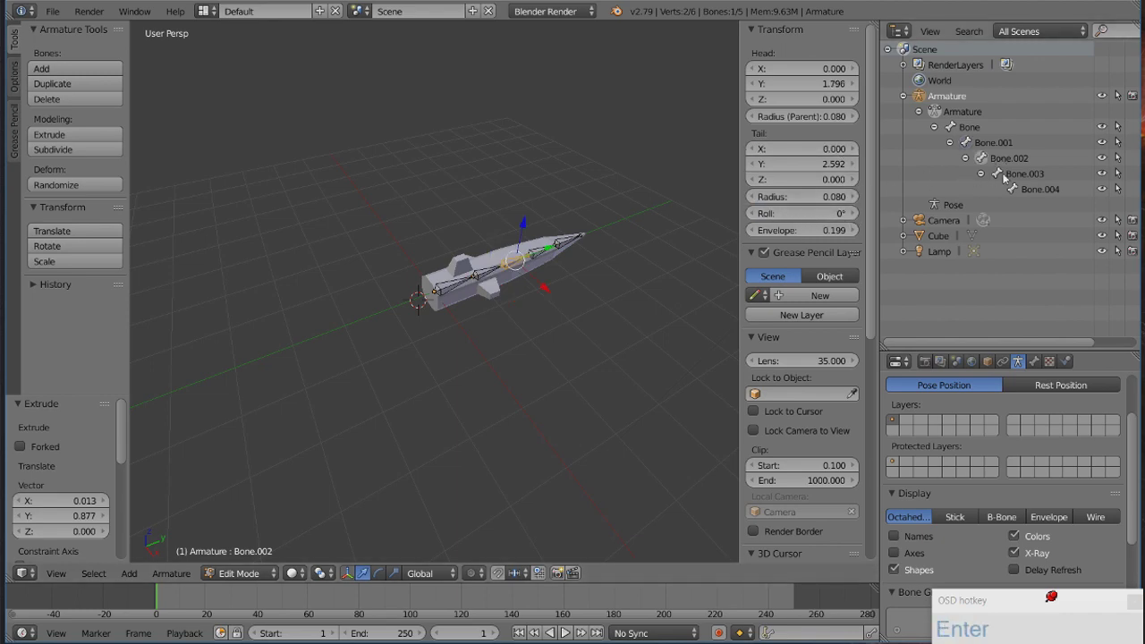
{"action": "left_click", "coordinate": [1004, 175]}
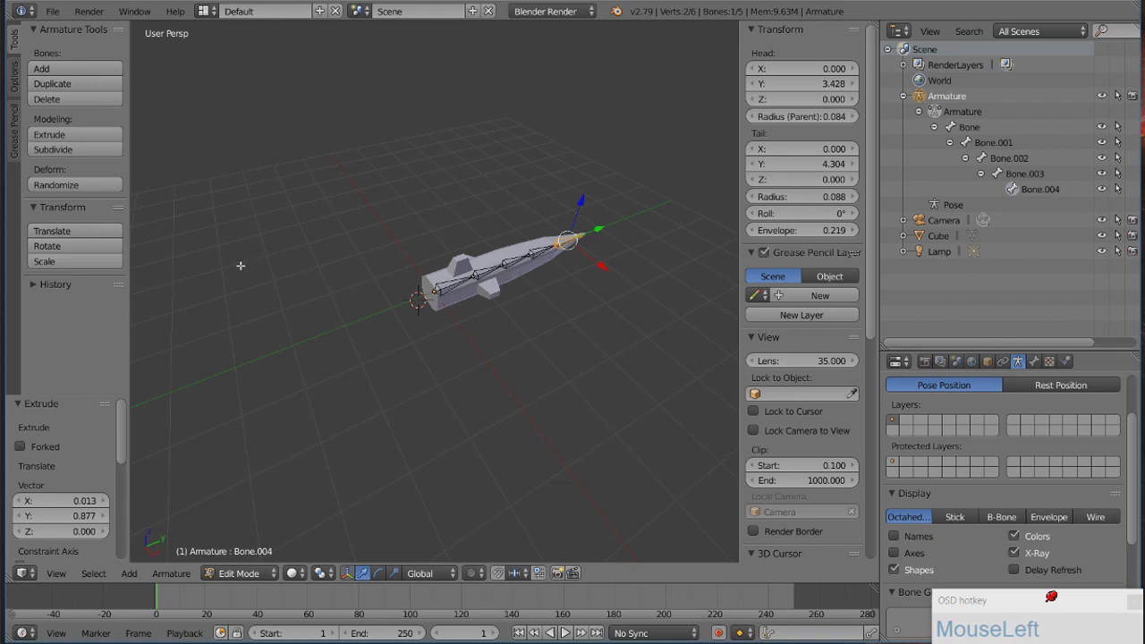
Return to Object Mode and delete the Camera and the Lamp from the scene.
{"action": "left_click", "coordinate": [919, 111]}
{"action": "left_click", "coordinate": [904, 96]}
{"action": "left_click", "coordinate": [943, 111]}
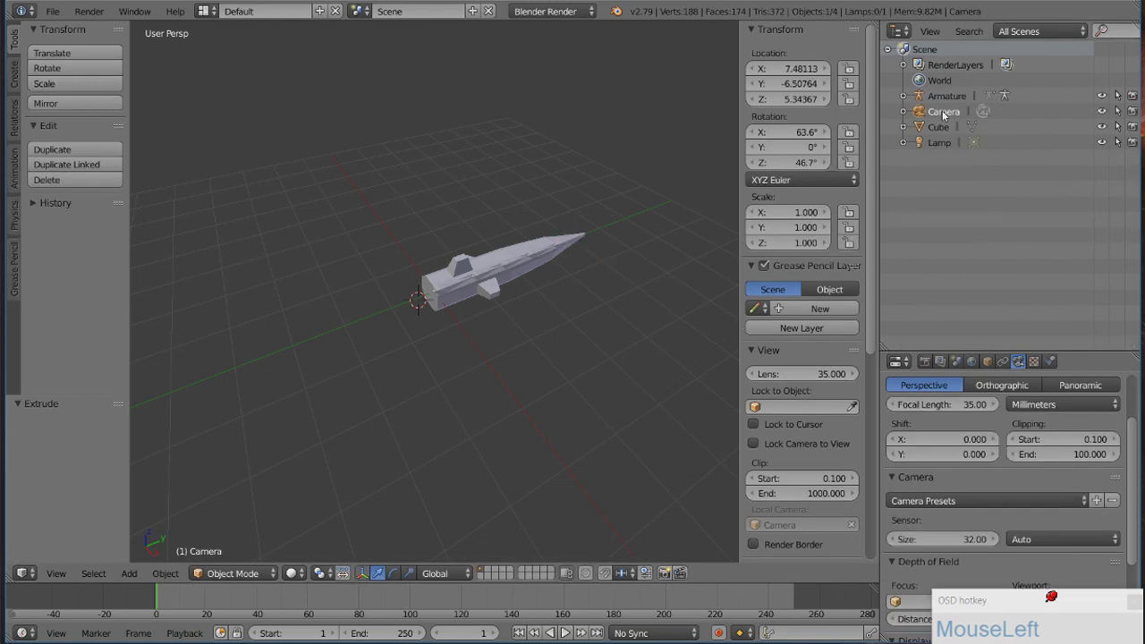
{"action": "right_click", "coordinate": [935, 110]}
{"action": "left_click", "coordinate": [931, 162]}
{"action": "right_click", "coordinate": [939, 127]}
{"action": "left_click", "coordinate": [941, 128]}
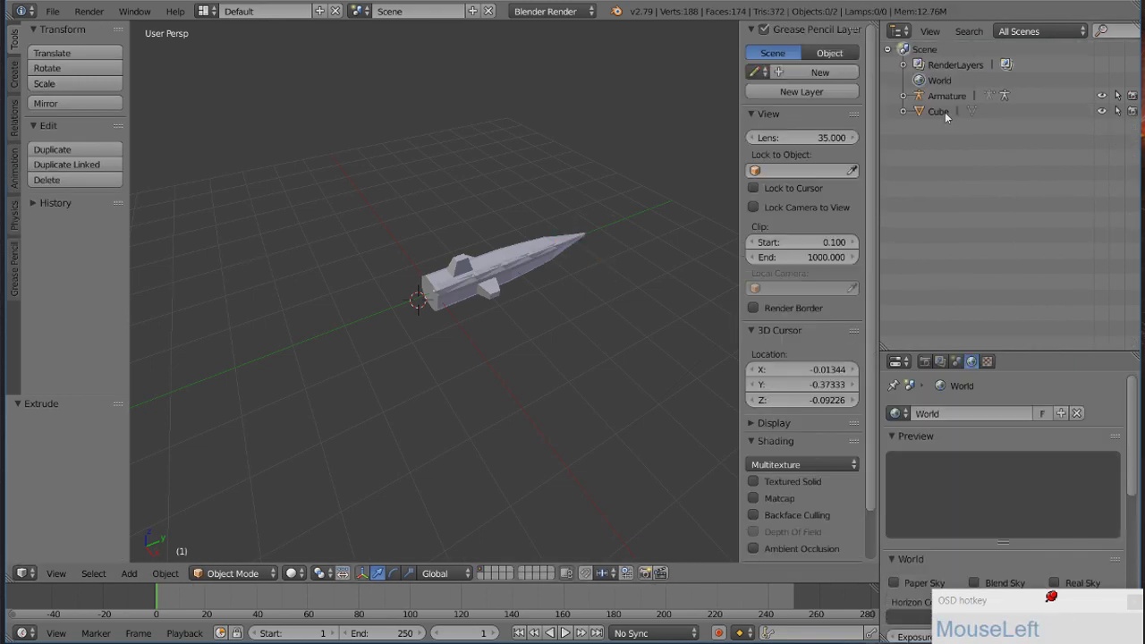
Select the Cube mesh and the Armature, and parent the mesh to the armature with automatic weights.
{"action": "left_click", "coordinate": [939, 111]}
{"action": "left_click", "coordinate": [943, 96], "text": "shift"}
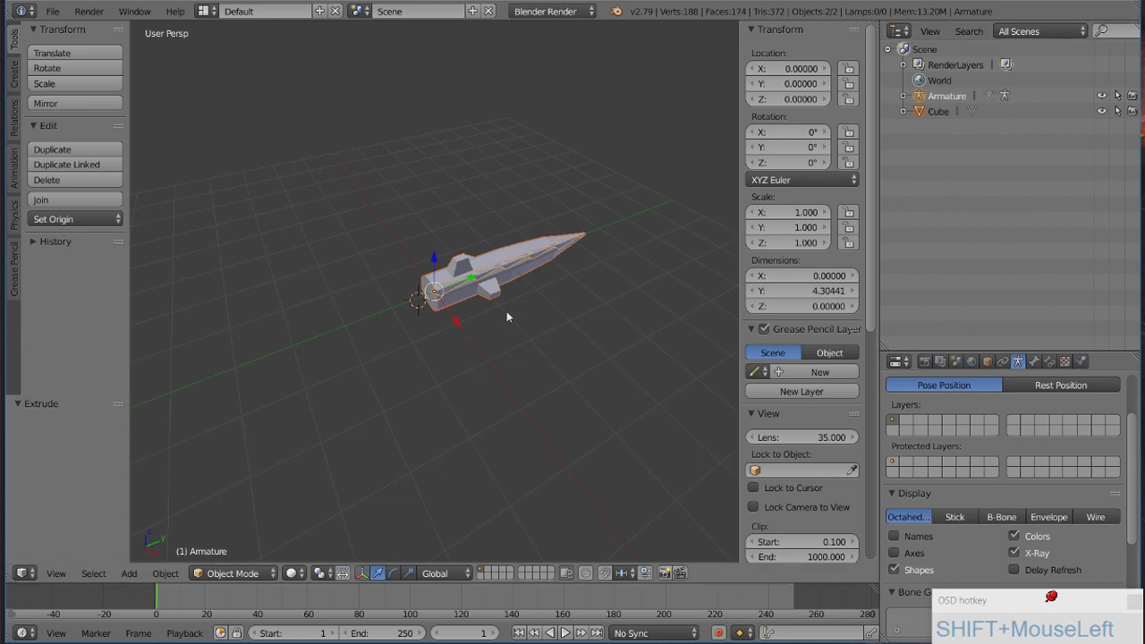
{"action": "key", "text": "n"}
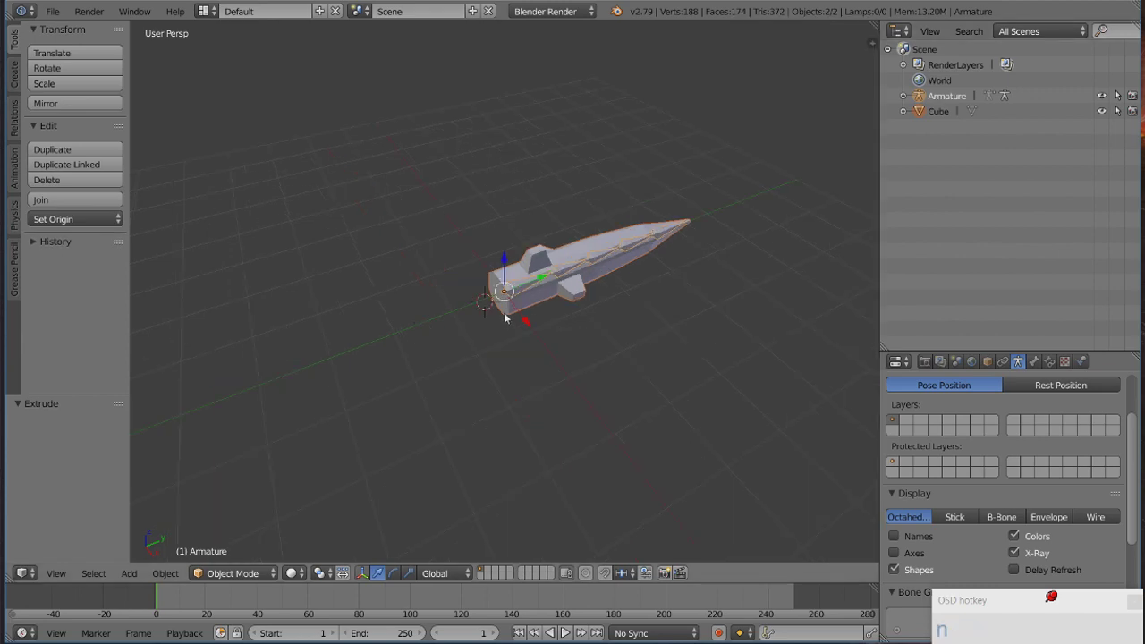
{"action": "key", "text": "ctrl+p"}
{"action": "left_click", "coordinate": [450, 405]}
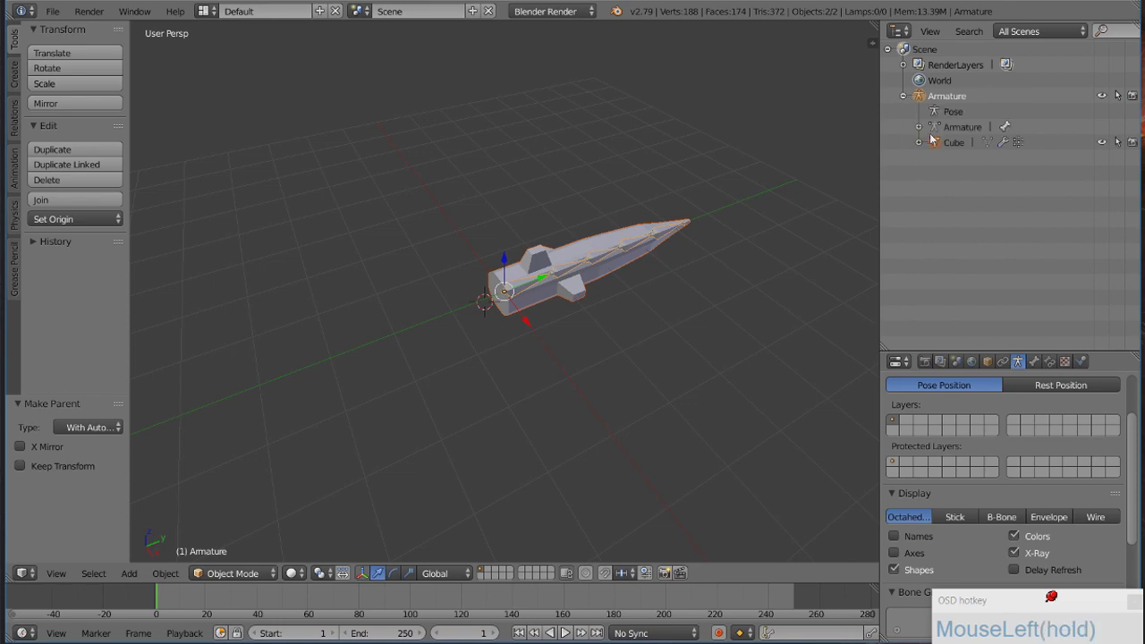
Switch to Pose Mode, test the mesh deformation by moving Bone.002, and undo the move.
{"action": "left_click_drag", "start_coordinate": [233, 574], "coordinate": [225, 519]}
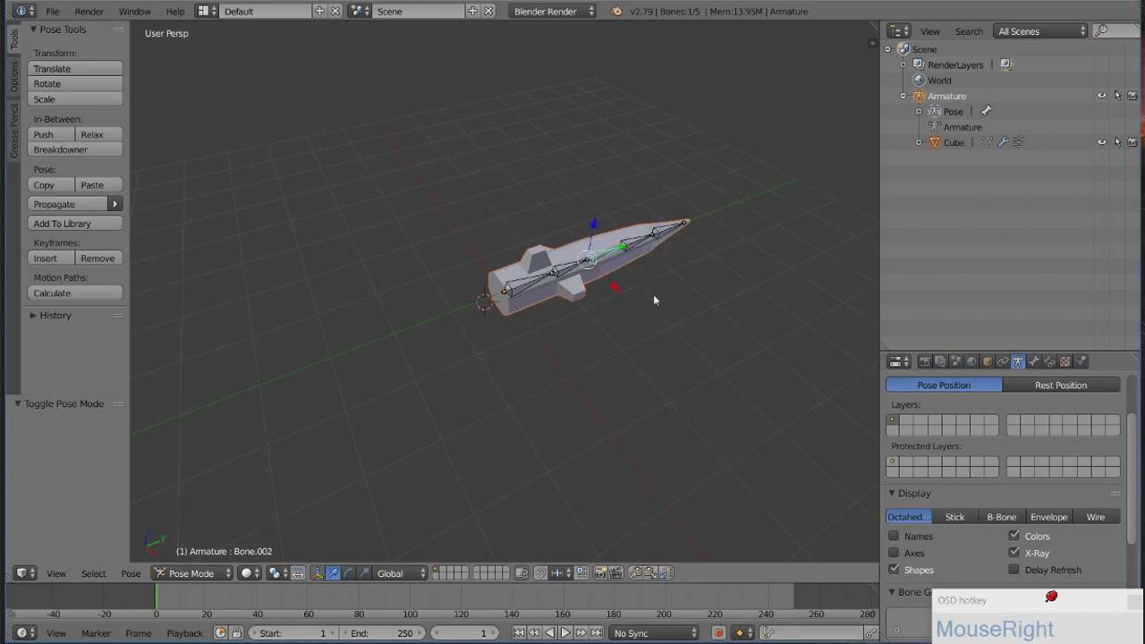
{"action": "left_click_drag", "start_coordinate": [616, 292], "coordinate": [646, 317]}
{"action": "key", "text": "ctrl+z"}
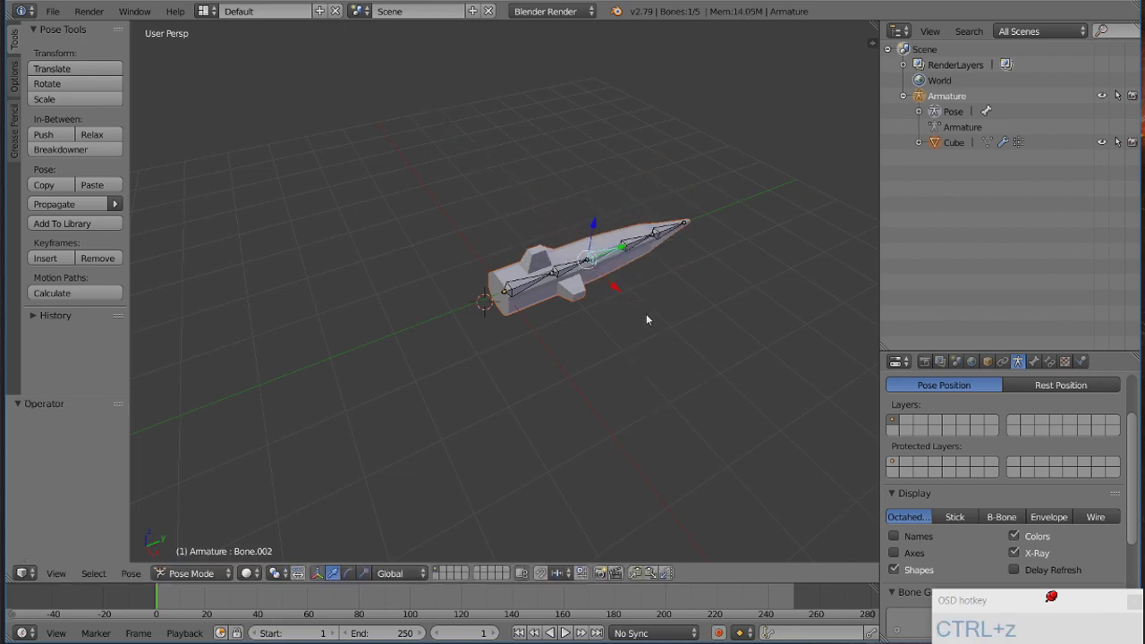
Leave Pose Mode and select the Cube mesh together with its armature.
{"action": "left_click", "coordinate": [950, 145]}
{"action": "left_click", "coordinate": [954, 113], "text": "shift"}
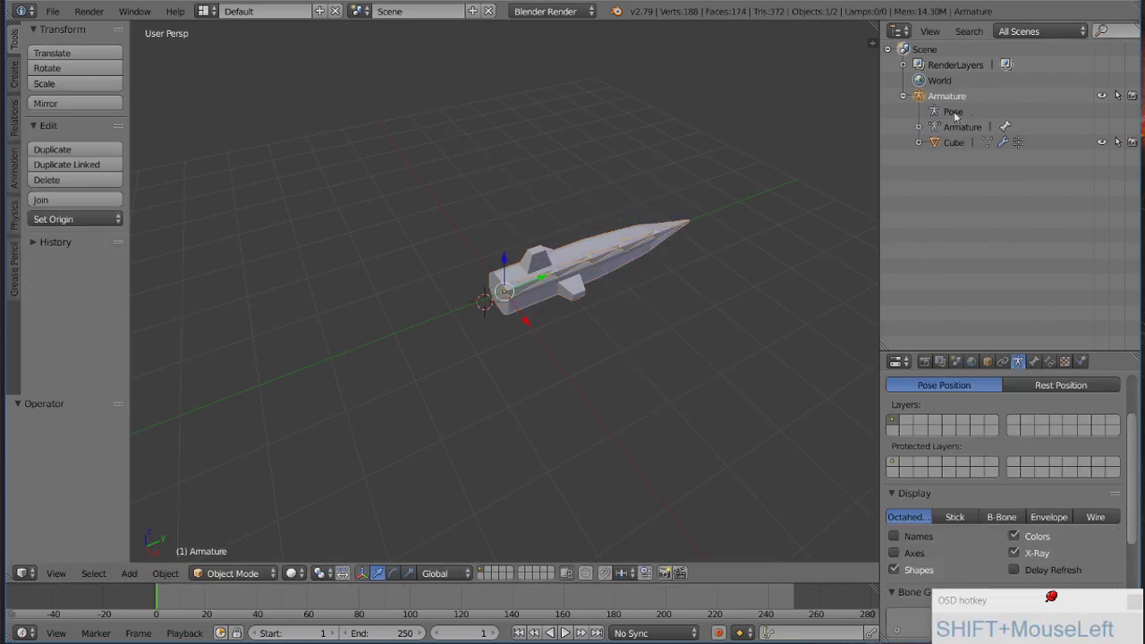
{"action": "left_click", "coordinate": [953, 143], "text": "shift"}
{"action": "left_click", "coordinate": [956, 128], "text": "shift"}
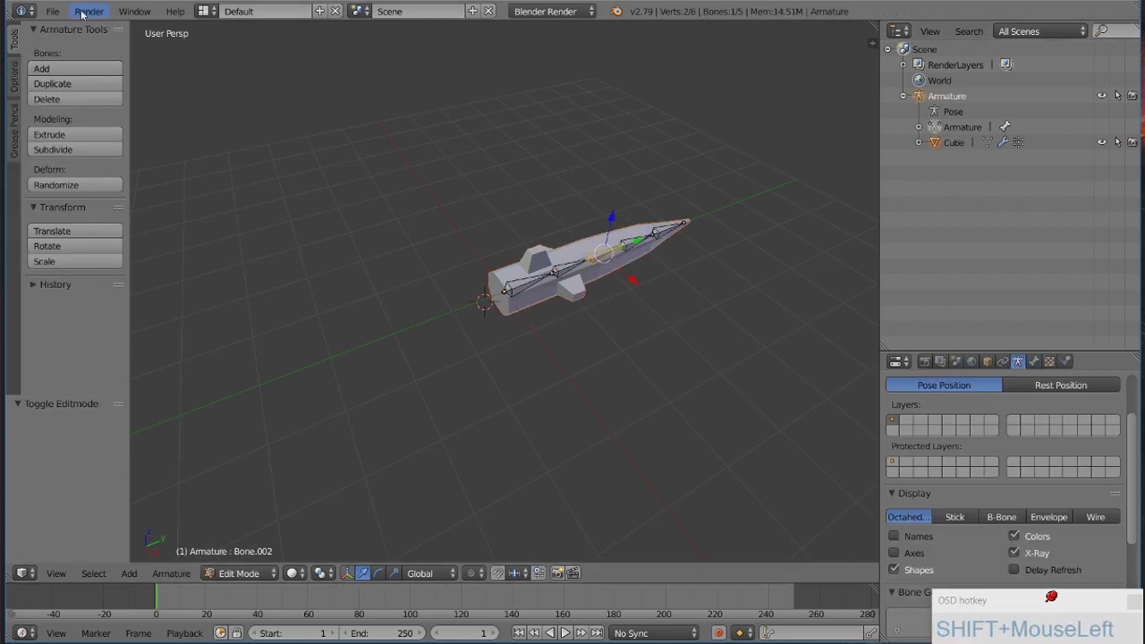
Start an FBX export of only the selected objects with Z Forward, Y Up, experimental Apply Transform and FBX All scaling.
{"action": "left_click", "coordinate": [53, 11]}
{"action": "mouse_move", "coordinate": [98, 322]}
{"action": "left_click", "coordinate": [255, 368]}
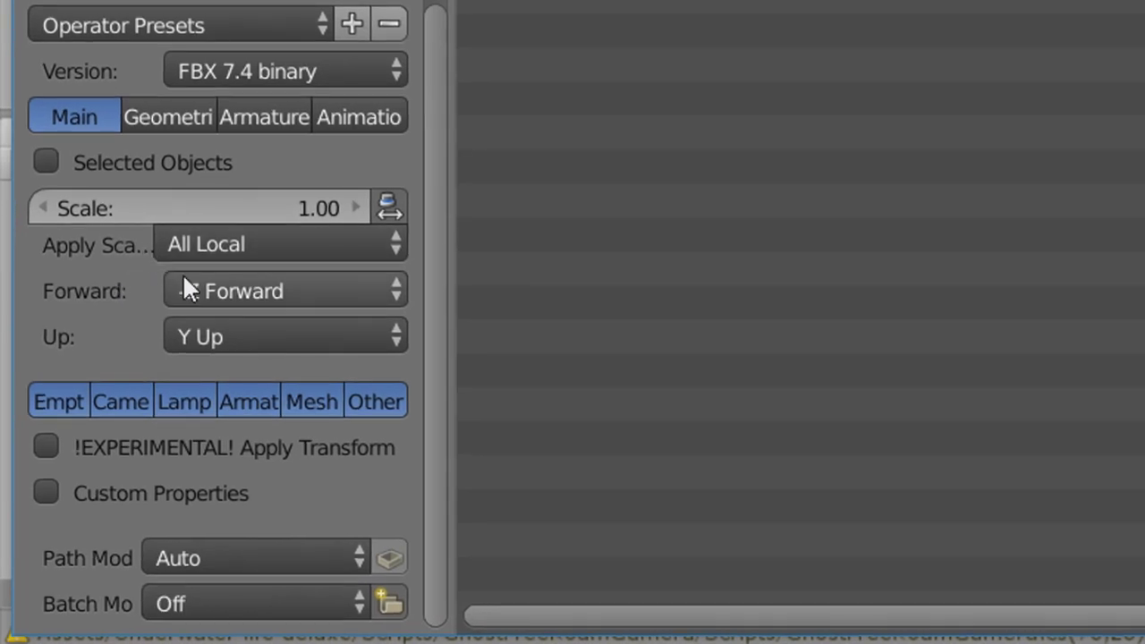
{"action": "left_click", "coordinate": [184, 285]}
{"action": "left_click", "coordinate": [221, 167]}
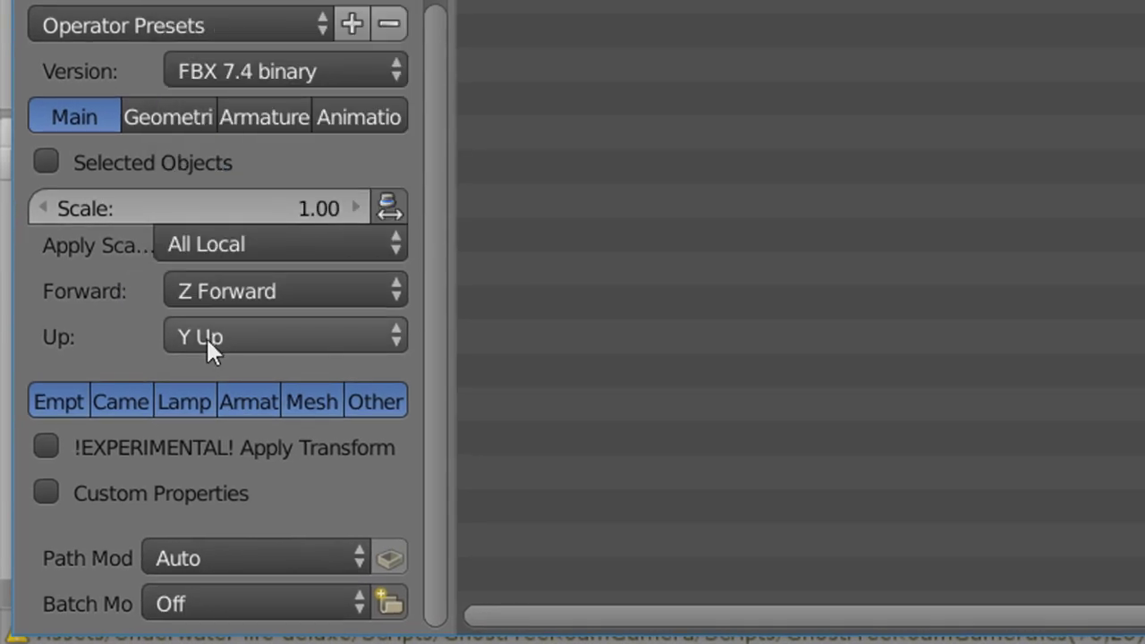
{"action": "left_click", "coordinate": [47, 161]}
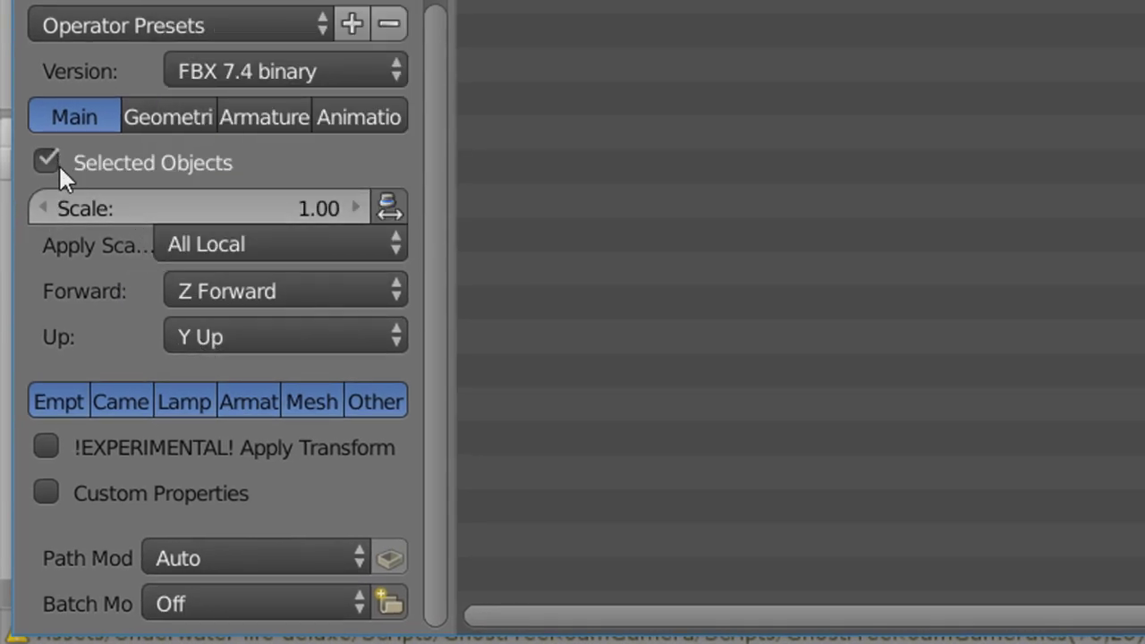
{"action": "left_click", "coordinate": [76, 447]}
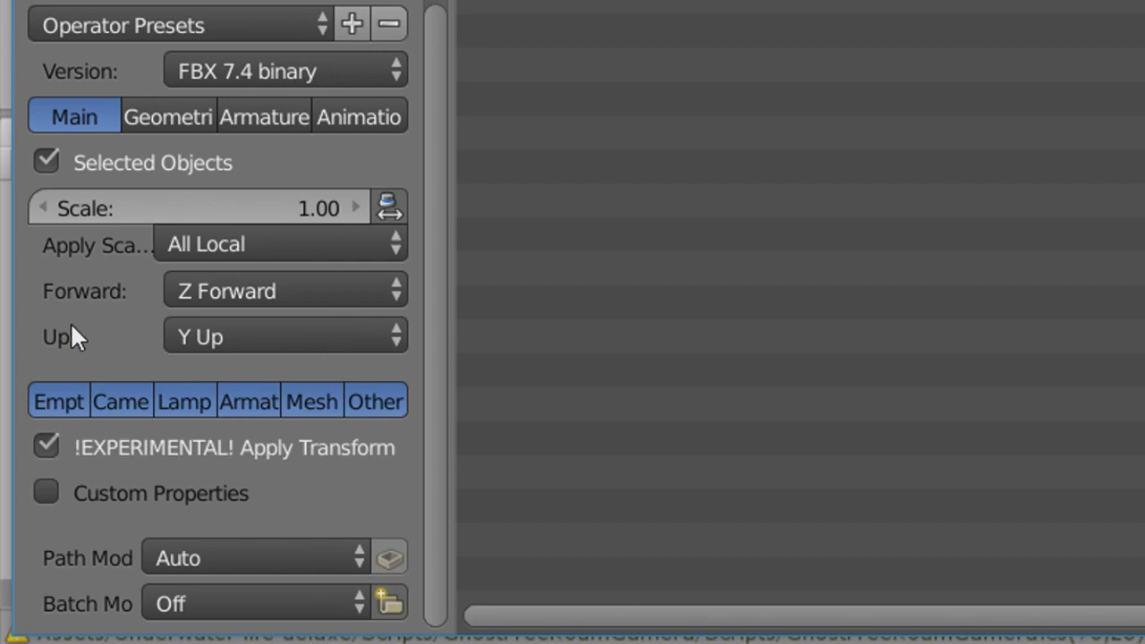
{"action": "left_click", "coordinate": [206, 254]}
{"action": "left_click", "coordinate": [205, 83]}
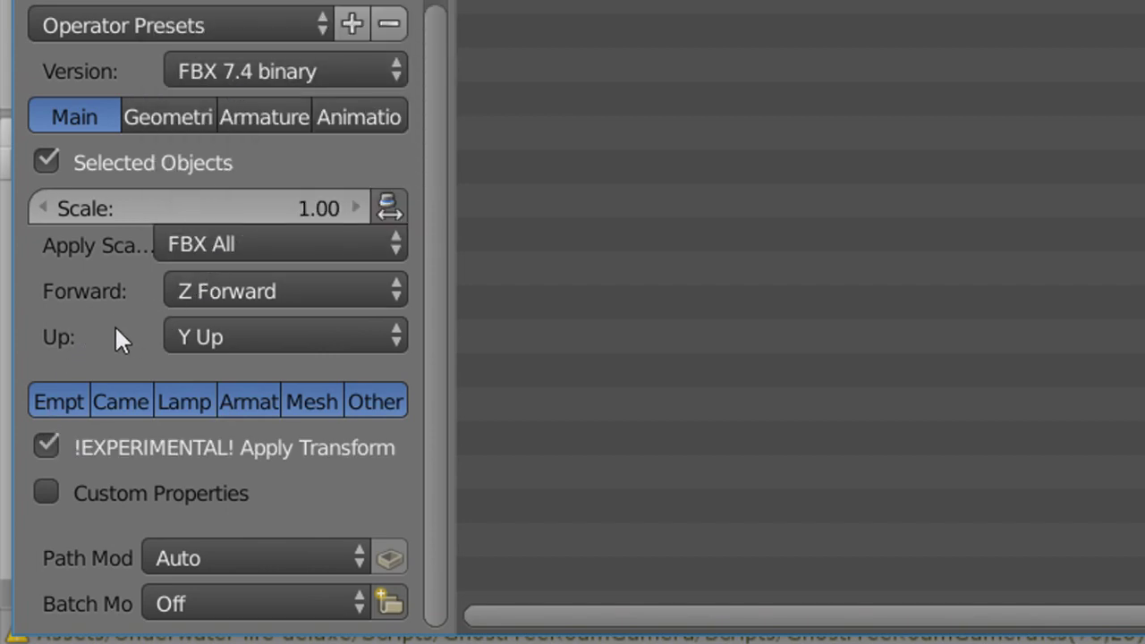
Set the export's primary bone axis to Z and secondary bone axis to -Y, and export NewTutorialTail.fbx.
{"action": "left_click", "coordinate": [244, 116]}
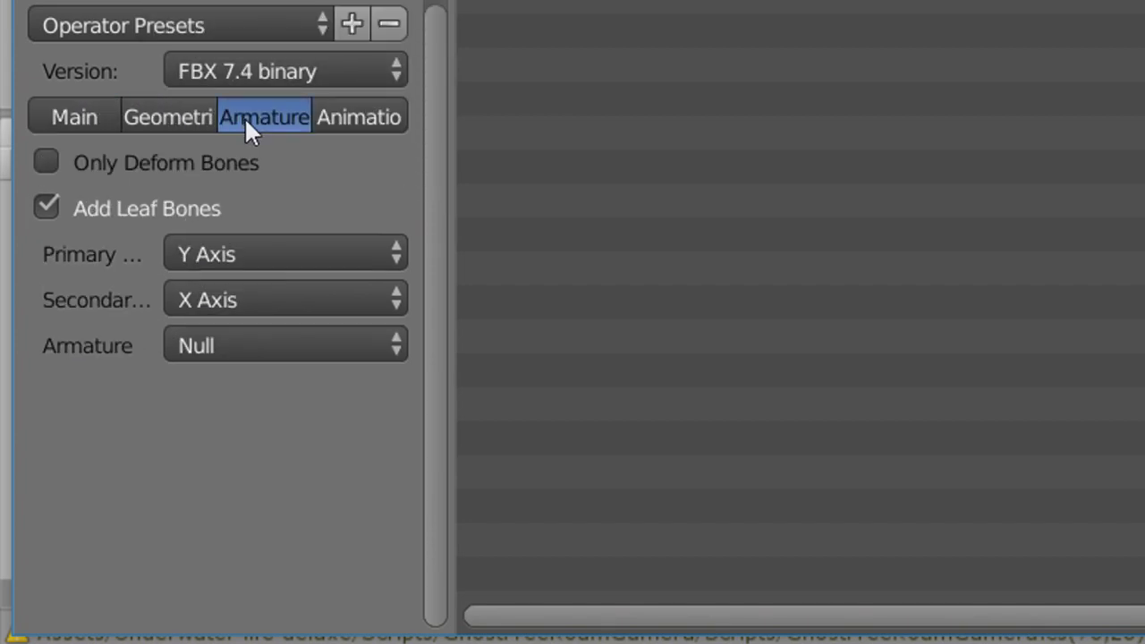
{"action": "left_click", "coordinate": [214, 251]}
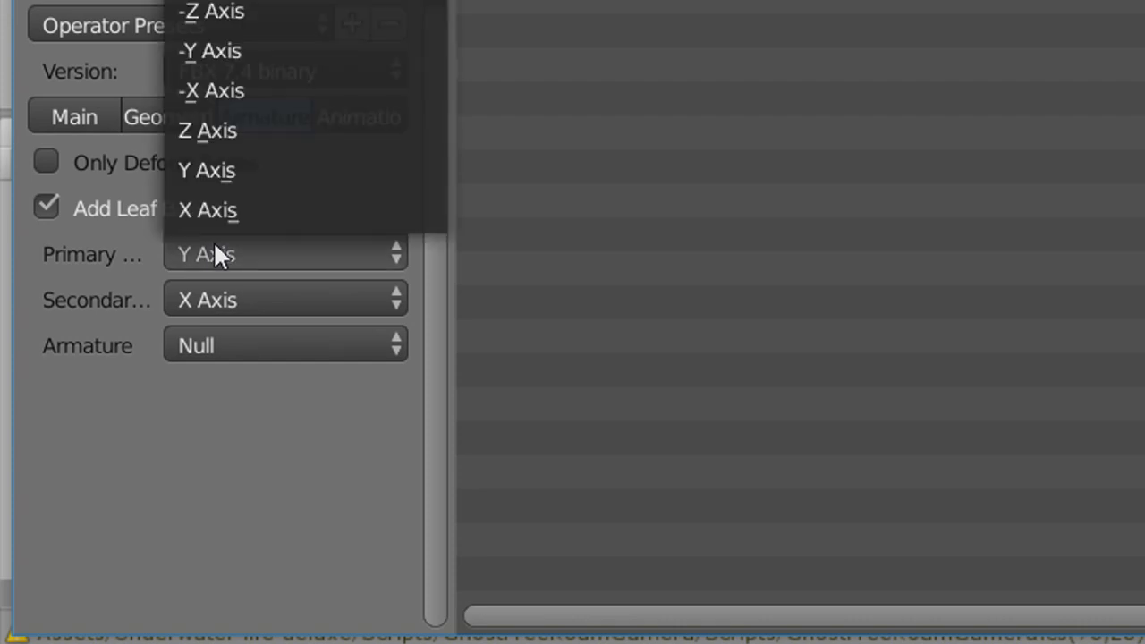
{"action": "left_click", "coordinate": [247, 131]}
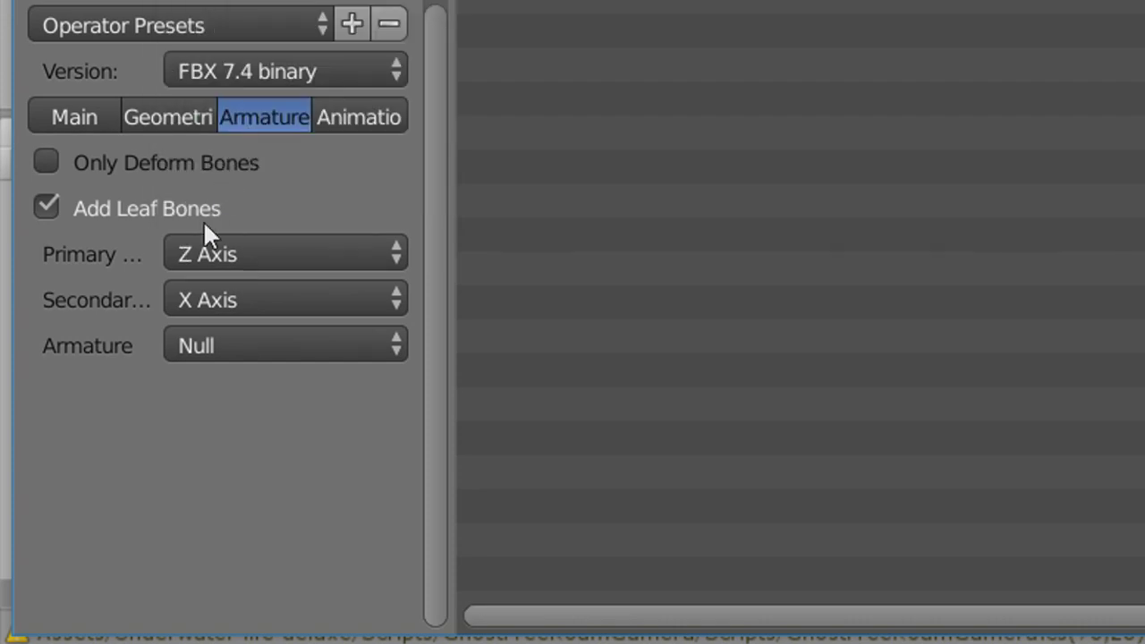
{"action": "left_click", "coordinate": [221, 302]}
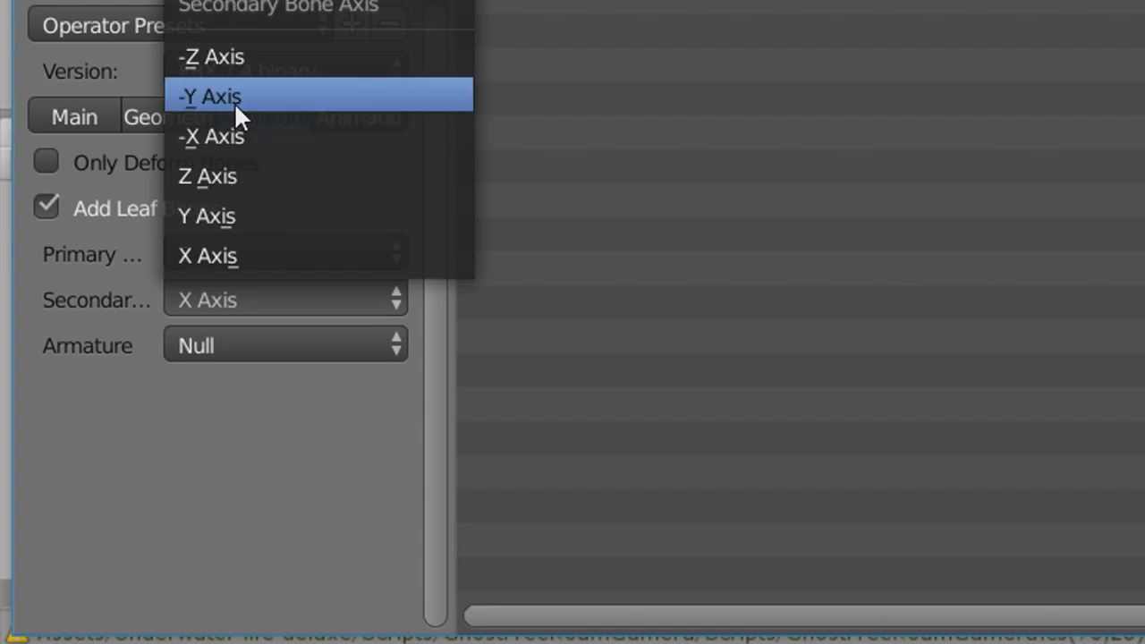
{"action": "left_click", "coordinate": [235, 98]}
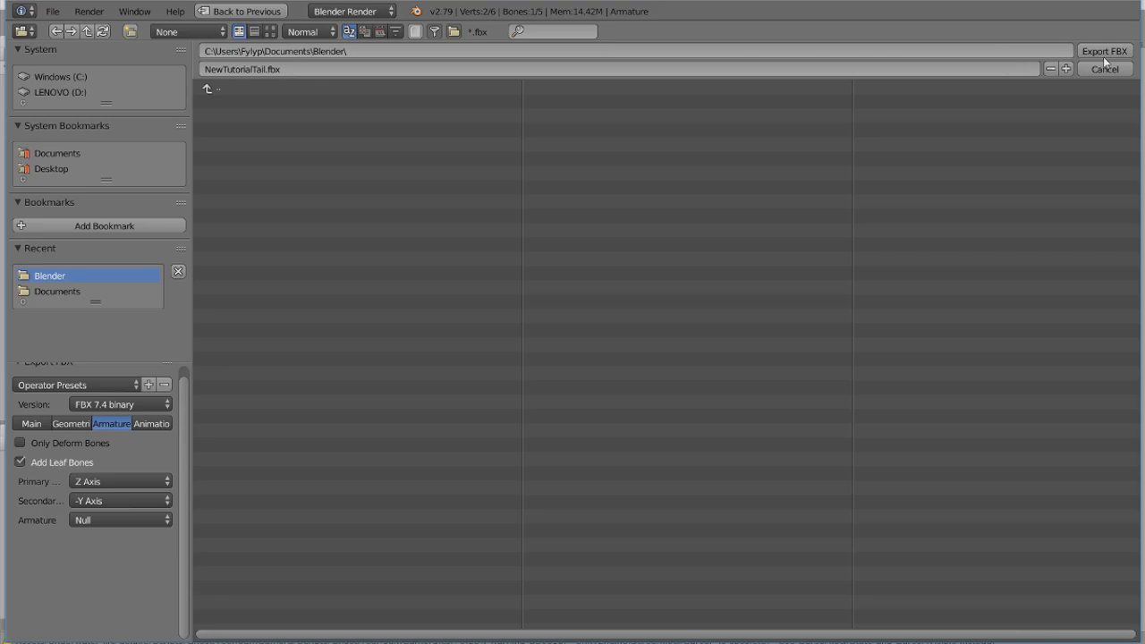
{"action": "left_click", "coordinate": [1105, 51]}
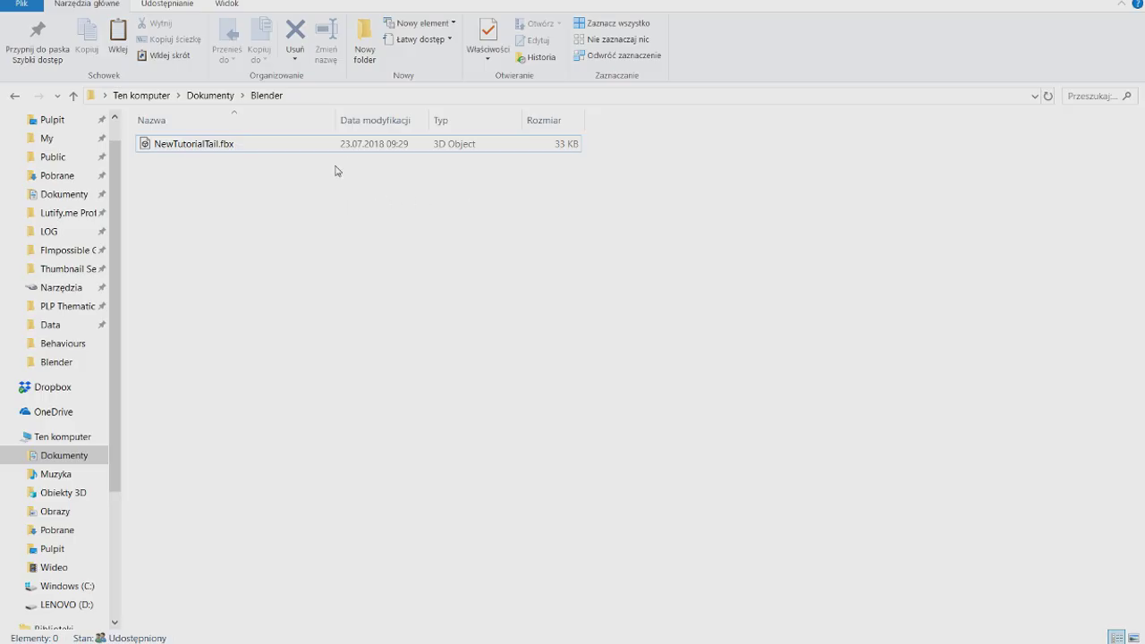
Copy NewTutorialTail.fbx from the Blender documents folder into the Unity project's Tail Animator Behaviours folder.
{"action": "left_click", "coordinate": [340, 145]}
{"action": "left_click_drag", "start_coordinate": [1144, 1], "coordinate": [1029, 2]}
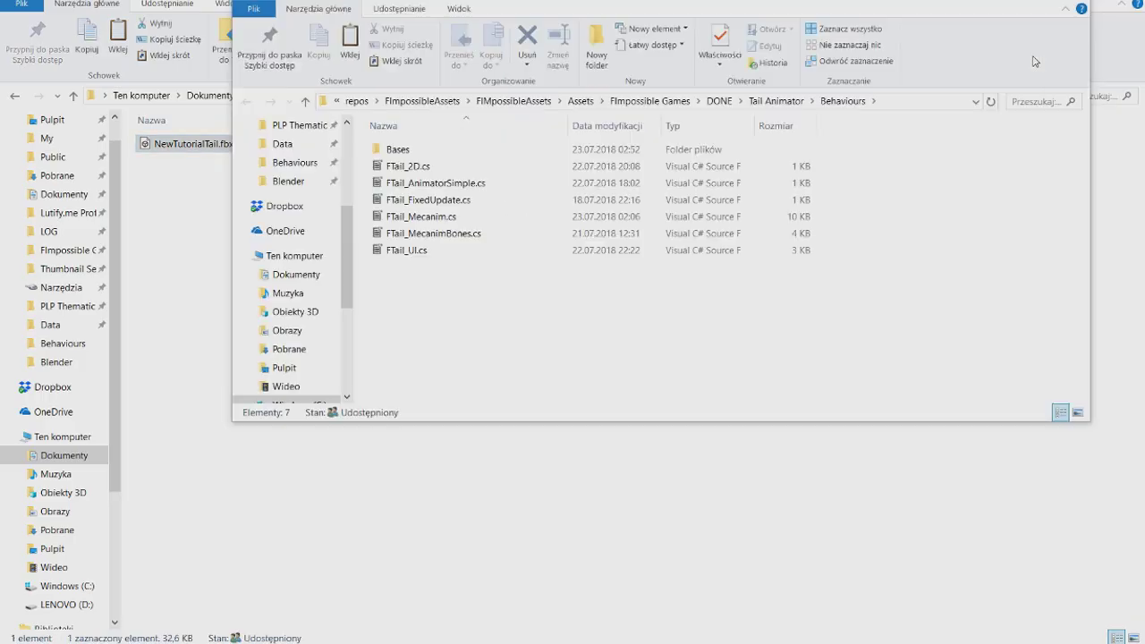
{"action": "left_click", "coordinate": [468, 317]}
{"action": "key", "text": "ctrl+v"}
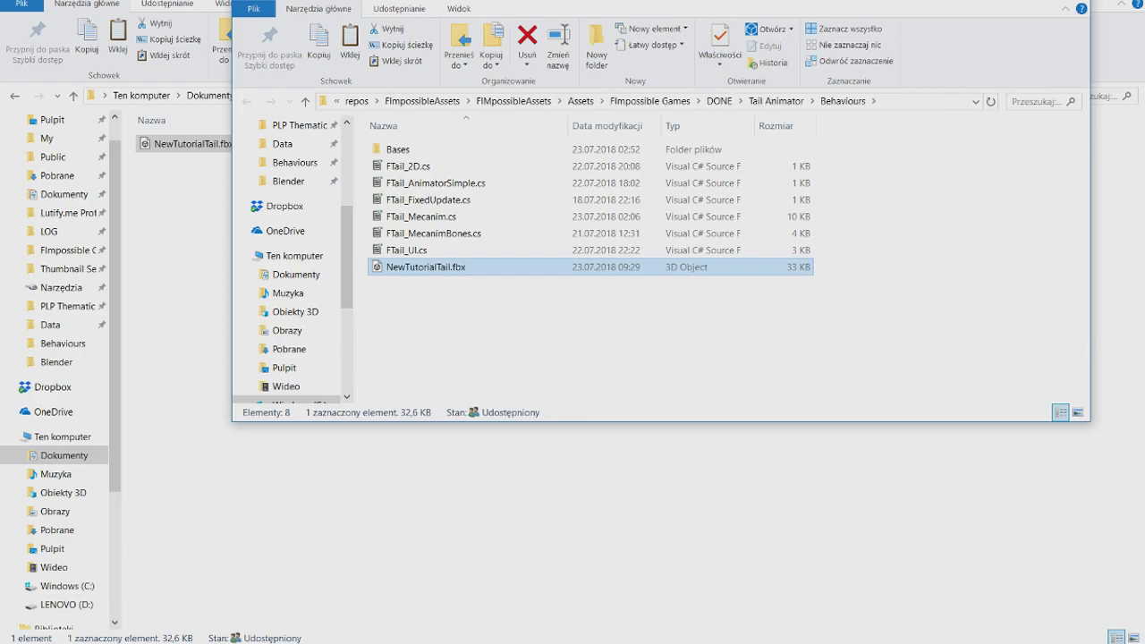
Switch to Unity, place the NewTutorialTail model above the floor in the scene, and aim the Main Camera at it.
{"action": "key", "text": "alt+Tab"}
{"action": "left_click_drag", "start_coordinate": [194, 558], "coordinate": [530, 337]}
{"action": "left_click_drag", "start_coordinate": [544, 293], "coordinate": [555, 213]}
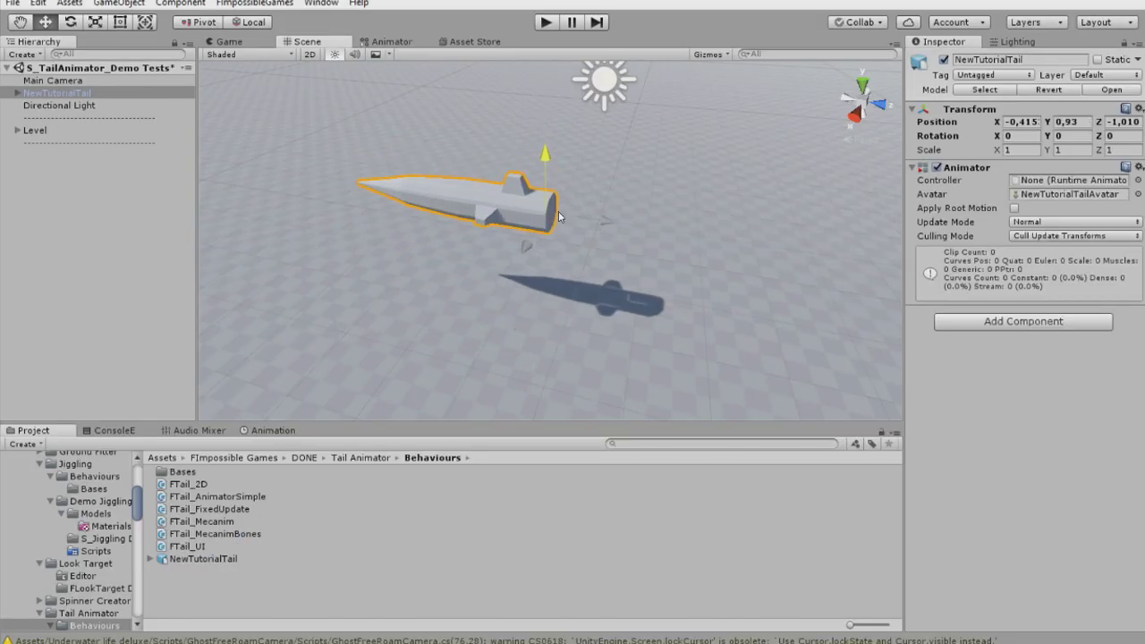
{"action": "left_click", "coordinate": [35, 80]}
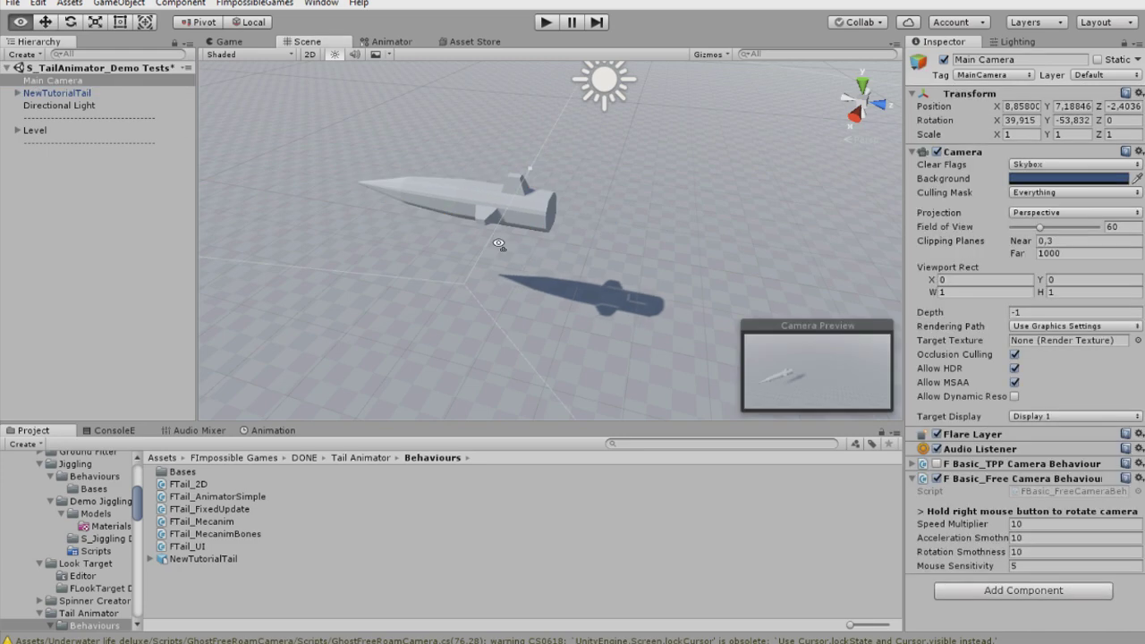
{"action": "middle_click_drag", "start_coordinate": [492, 235], "coordinate": [494, 259]}
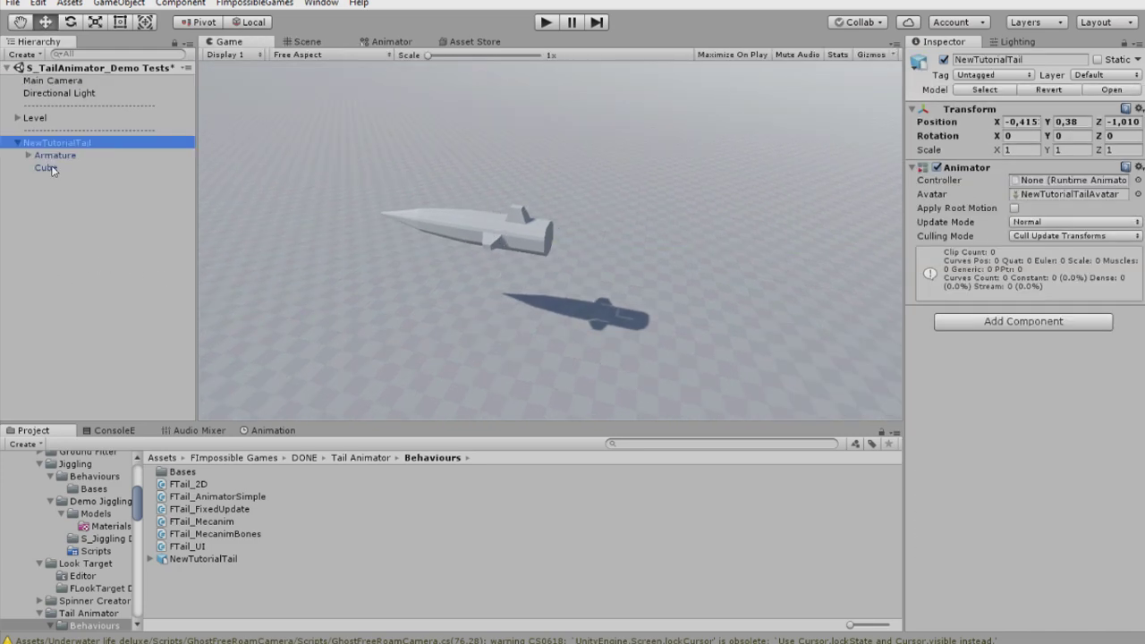
Expand the tail's Armature hierarchy in the Scene view and examine the axis orientation of each bone down to Bone.003.
{"action": "left_click", "coordinate": [47, 156]}
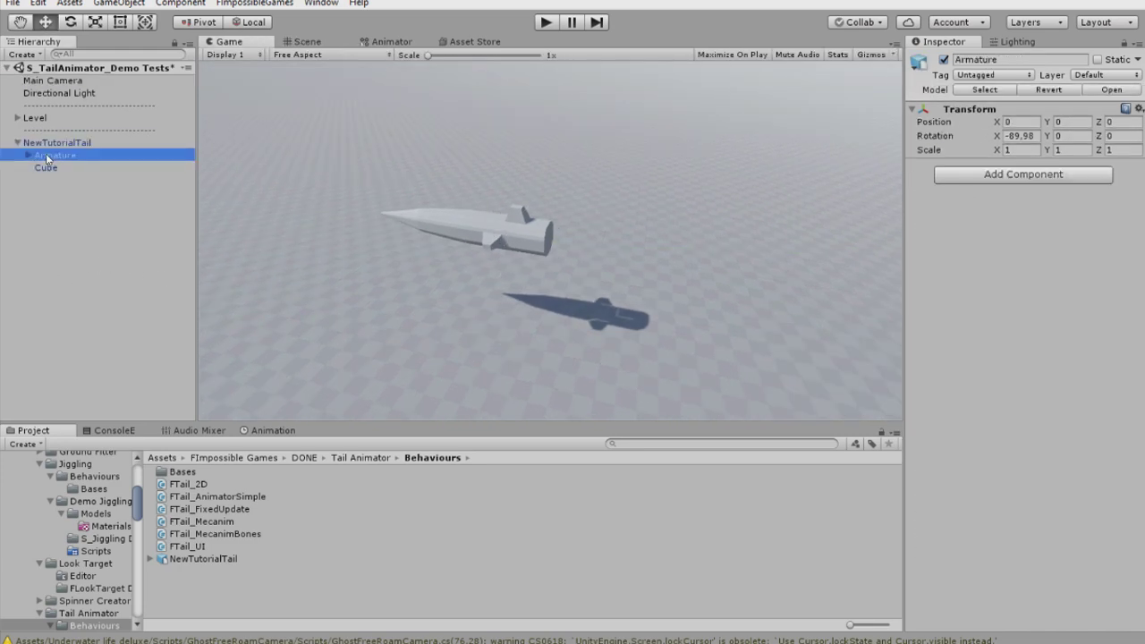
{"action": "left_click", "coordinate": [307, 42]}
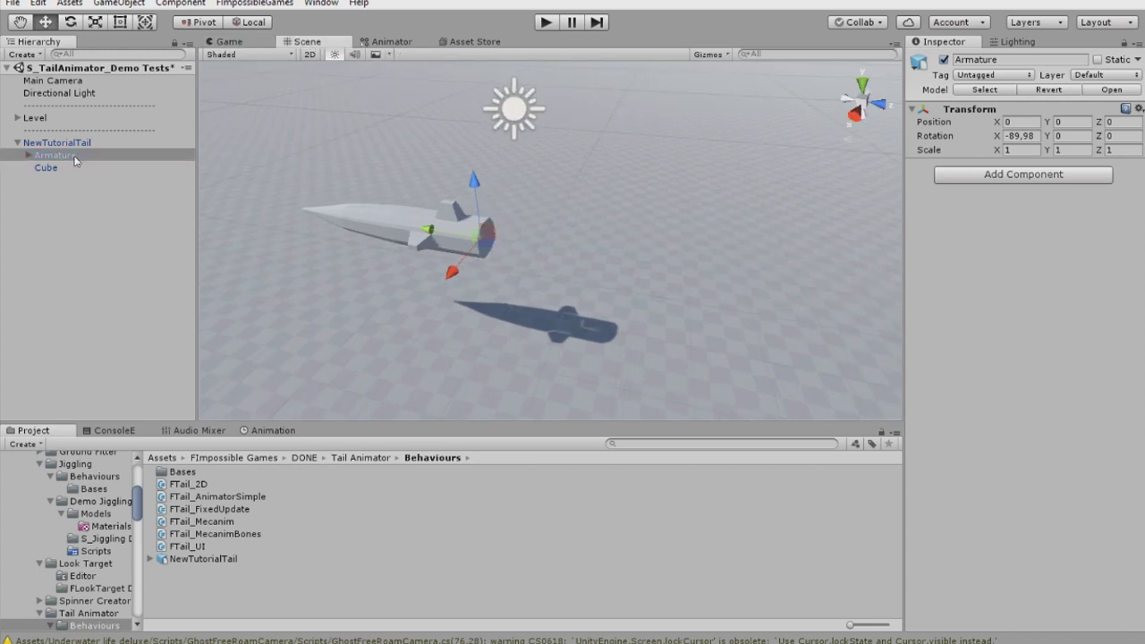
{"action": "left_click", "coordinate": [78, 160]}
{"action": "key", "text": "Right"}
{"action": "key", "text": "Right"}
{"action": "key", "text": "Down"}
{"action": "key", "text": "Right"}
{"action": "key", "text": "Down"}
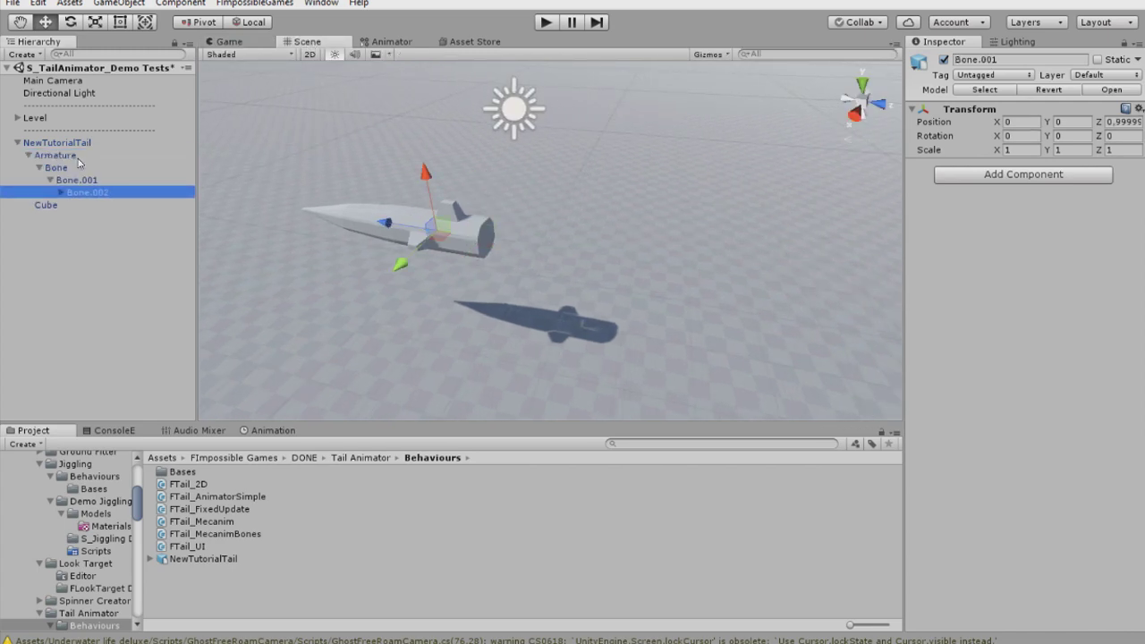
{"action": "key", "text": "Right"}
{"action": "key", "text": "Down"}
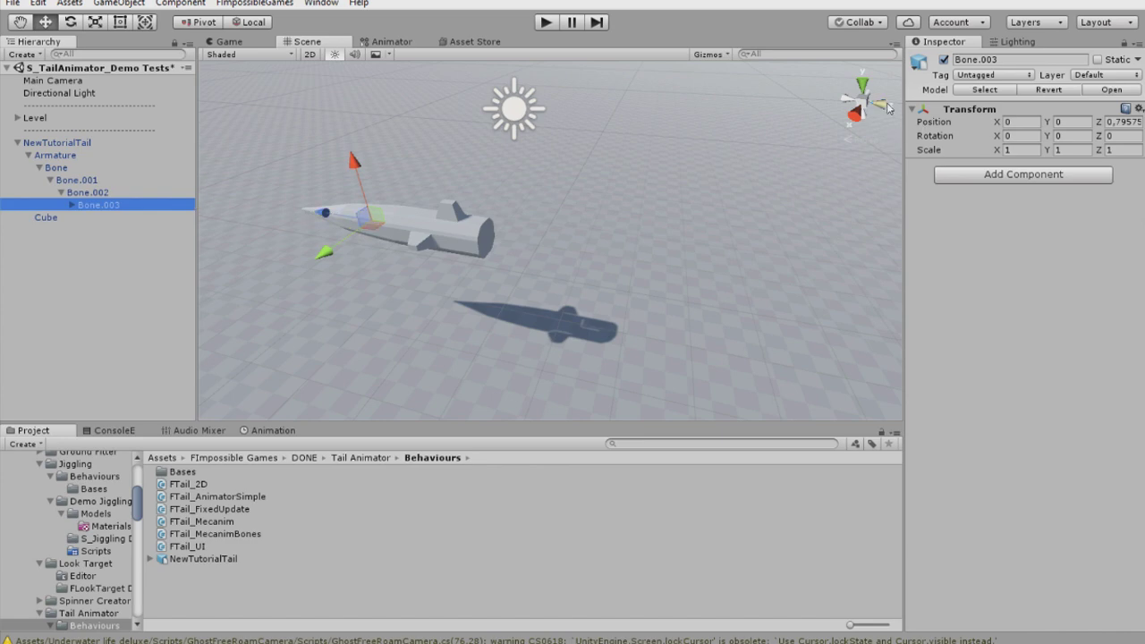
Compare the axis orientation of the root Bone, the Cube mesh and Bone.002.
{"action": "left_click", "coordinate": [55, 167]}
{"action": "left_click", "coordinate": [52, 220]}
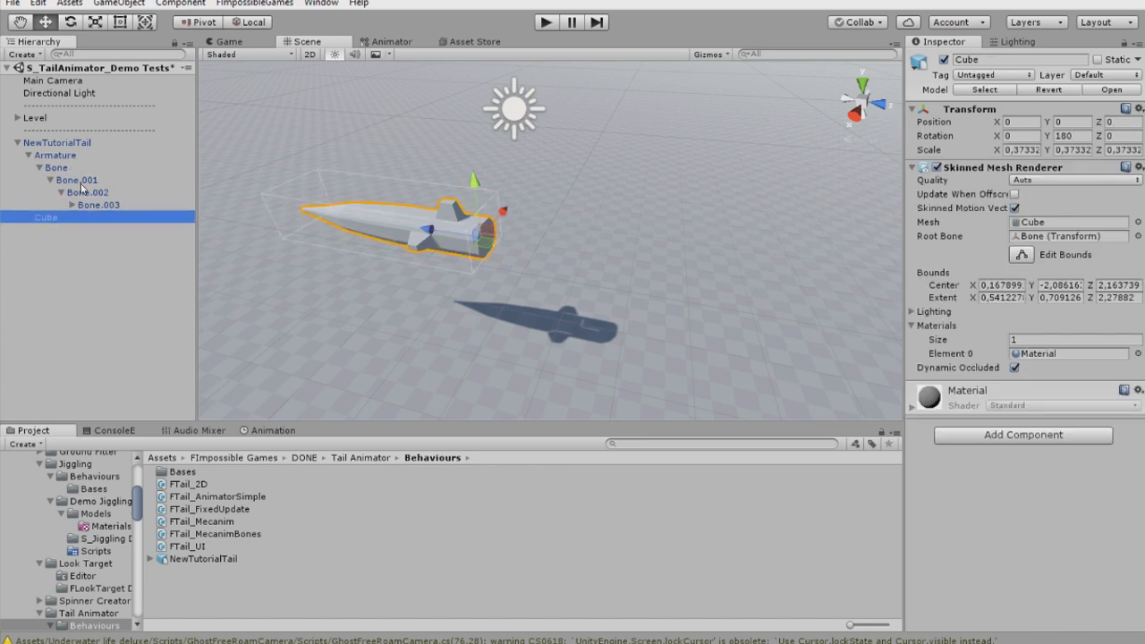
{"action": "left_click", "coordinate": [81, 190]}
{"action": "mouse_move", "coordinate": [375, 252]}
{"action": "left_mouse_down"}
{"action": "mouse_move", "coordinate": [344, 278]}
{"action": "mouse_move", "coordinate": [415, 220]}
{"action": "mouse_move", "coordinate": [373, 254]}
{"action": "left_mouse_up"}
Add the F Tail_Animator Simple component to the tail's root Bone.
{"action": "left_click", "coordinate": [55, 169]}
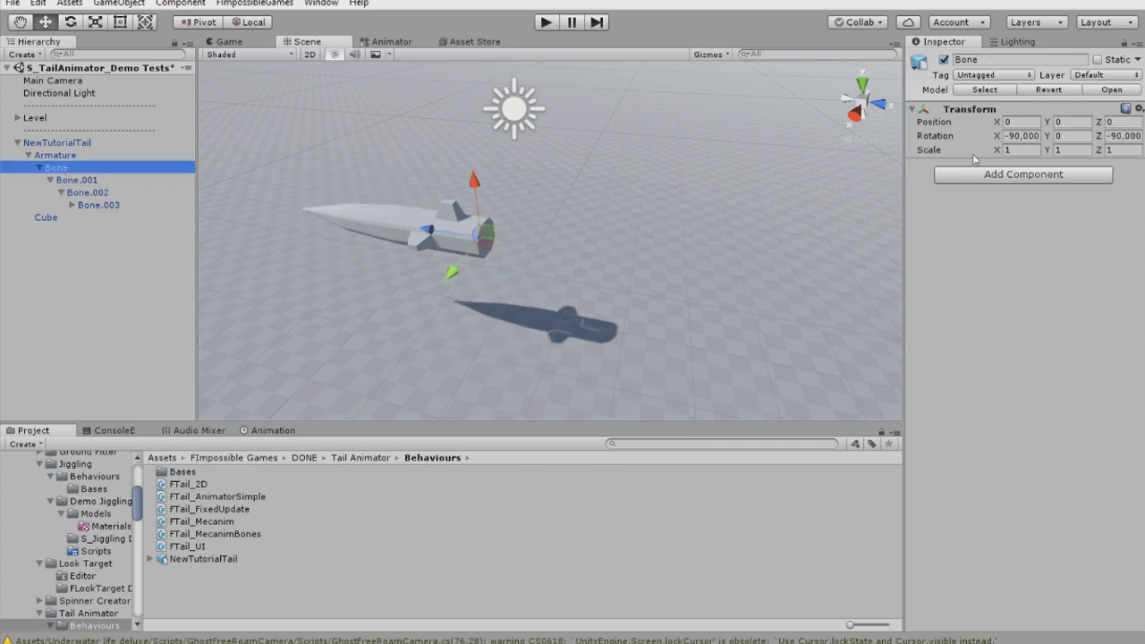
{"action": "left_click", "coordinate": [982, 177]}
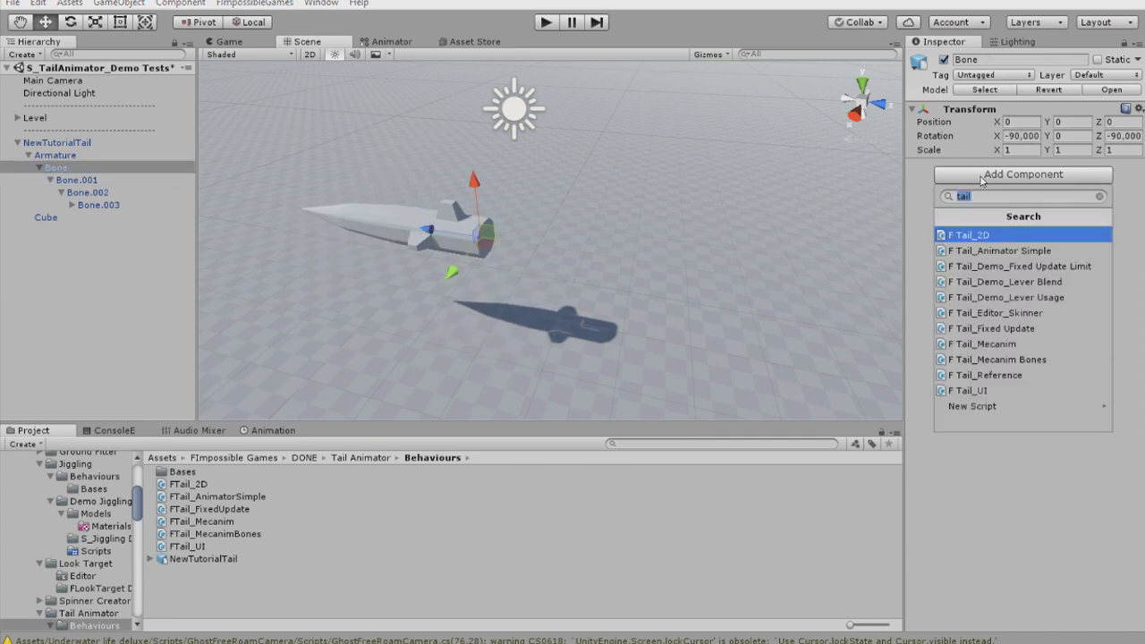
{"action": "left_click", "coordinate": [993, 254]}
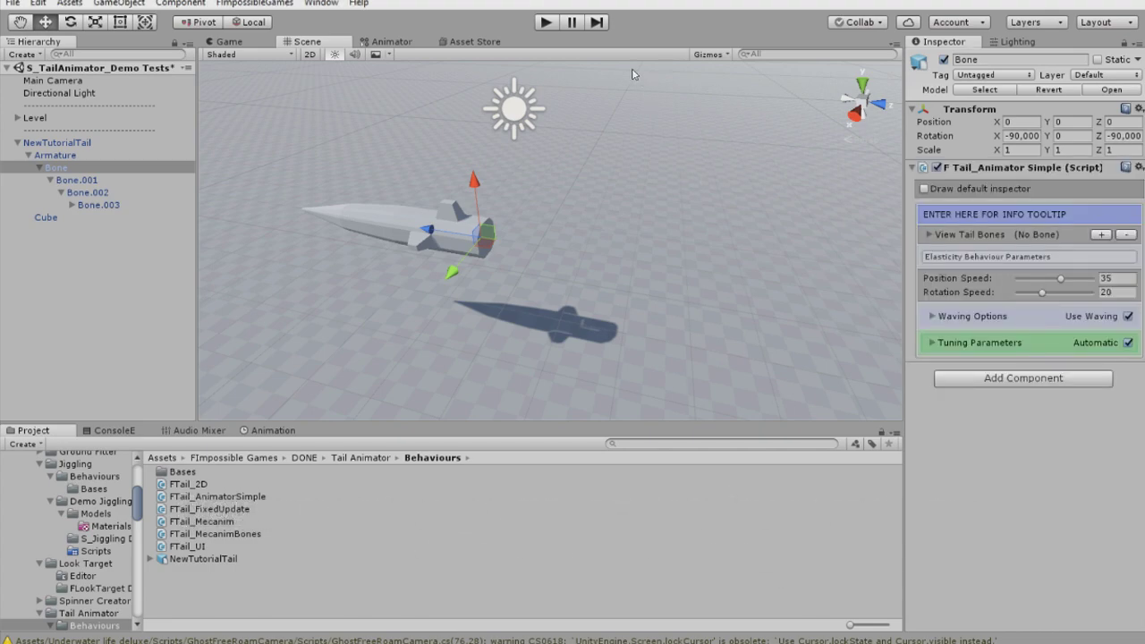
Run the scene and rotate the Armature in the Scene view to test how the tail follows.
{"action": "left_click", "coordinate": [546, 22]}
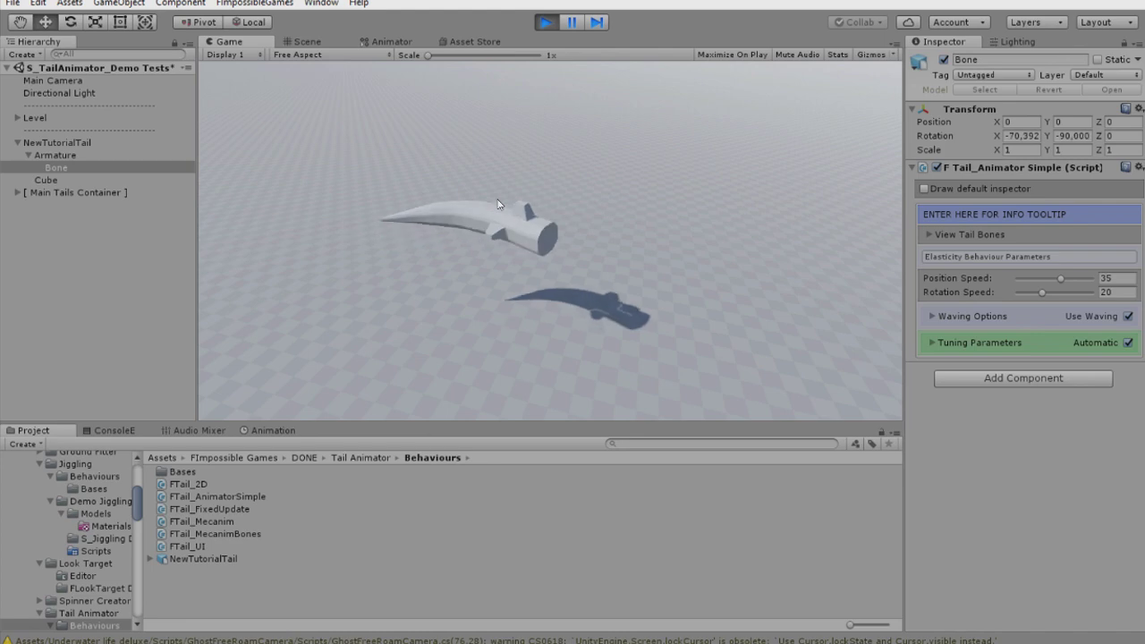
{"action": "left_click", "coordinate": [76, 155]}
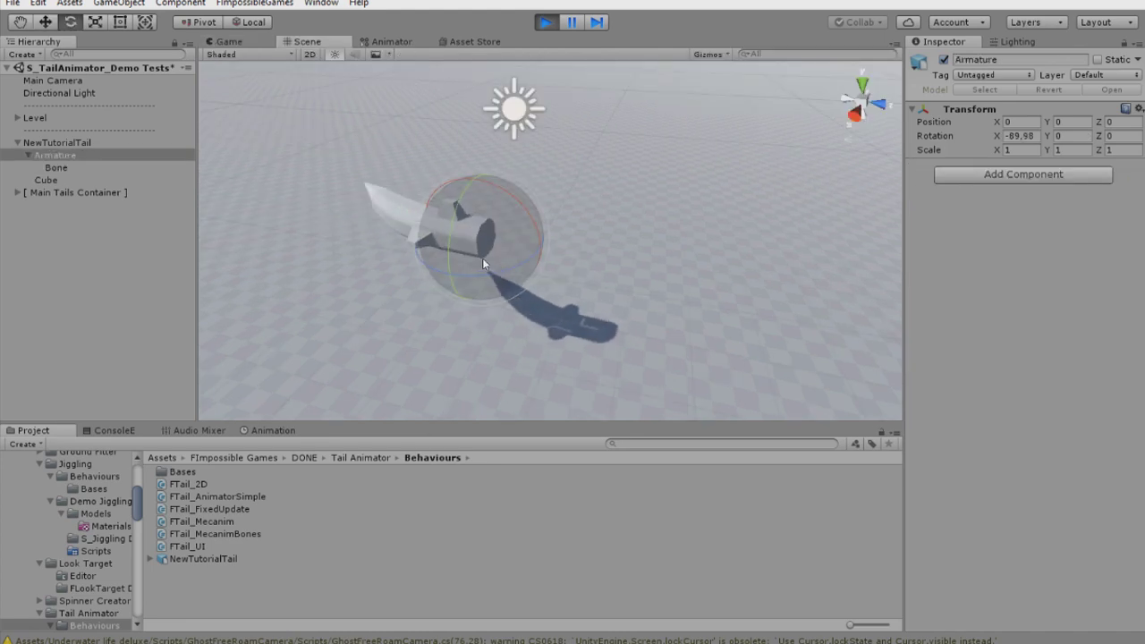
{"action": "left_click_drag", "start_coordinate": [482, 259], "coordinate": [646, 293]}
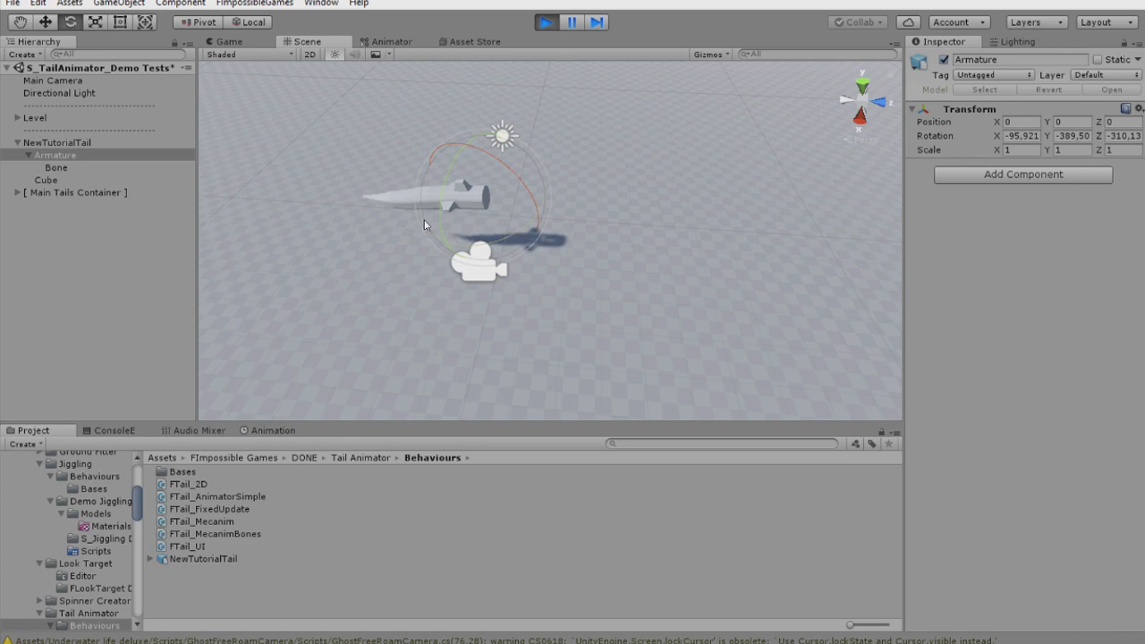
{"action": "left_click_drag", "start_coordinate": [424, 225], "coordinate": [1051, 265]}
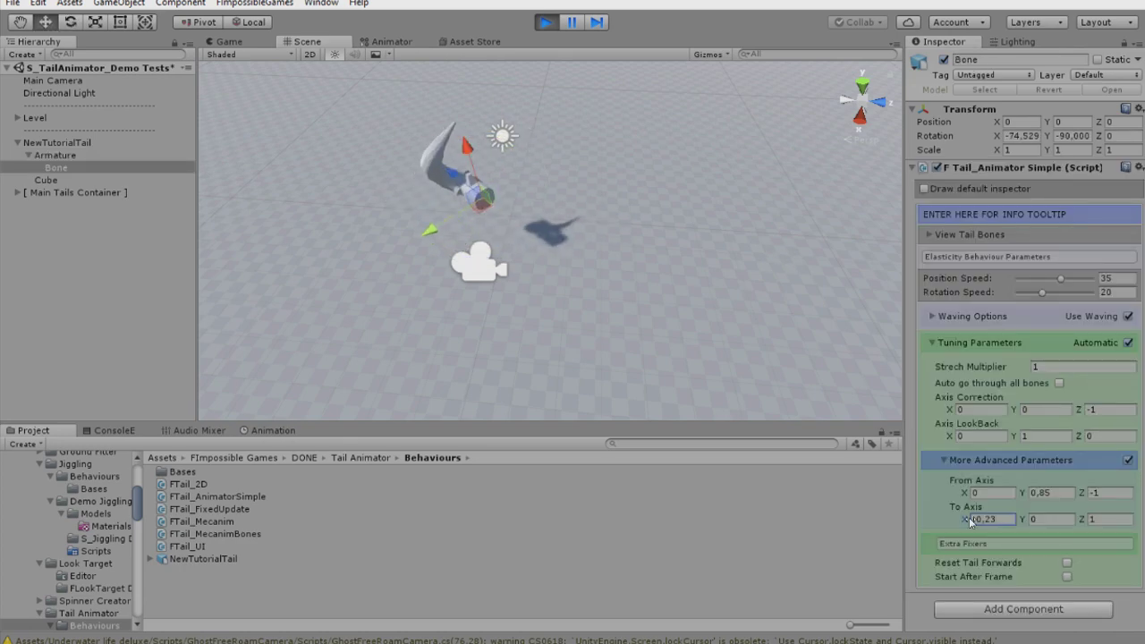
Adjust the From Axis Y and To Axis X values in the root Bone's advanced tuning parameters.
{"action": "mouse_move", "coordinate": [1022, 495]}
{"action": "left_mouse_down"}
{"action": "mouse_move", "coordinate": [1058, 492]}
{"action": "mouse_move", "coordinate": [996, 498]}
{"action": "mouse_move", "coordinate": [1031, 495]}
{"action": "left_mouse_up"}
{"action": "left_click_drag", "start_coordinate": [966, 518], "coordinate": [981, 519]}
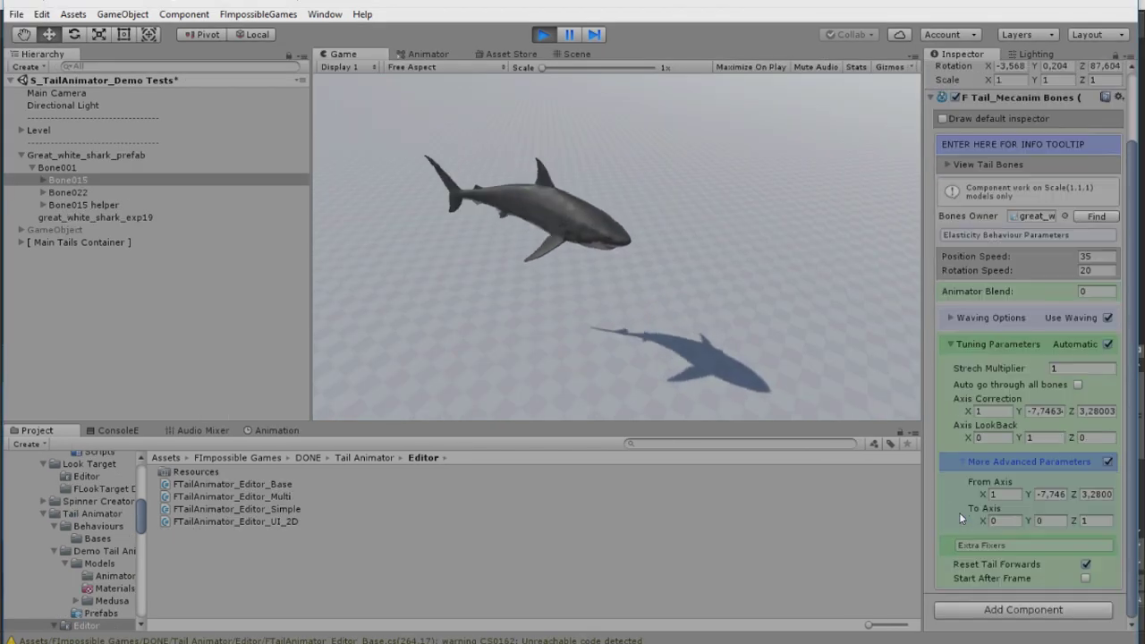
Adjust the Axis Correction of the shark's Bone015 and test its tail by shifting Great_white_shark_prefab along Z.
{"action": "left_click_drag", "start_coordinate": [1020, 412], "coordinate": [1001, 412]}
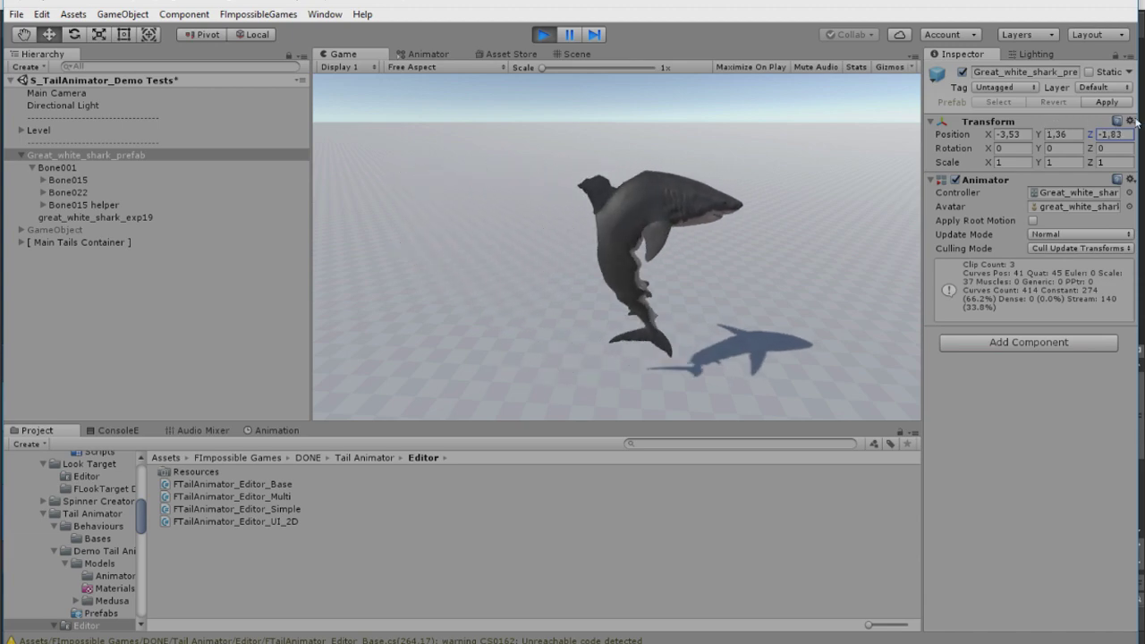
{"action": "left_click_drag", "start_coordinate": [1137, 122], "coordinate": [892, 106]}
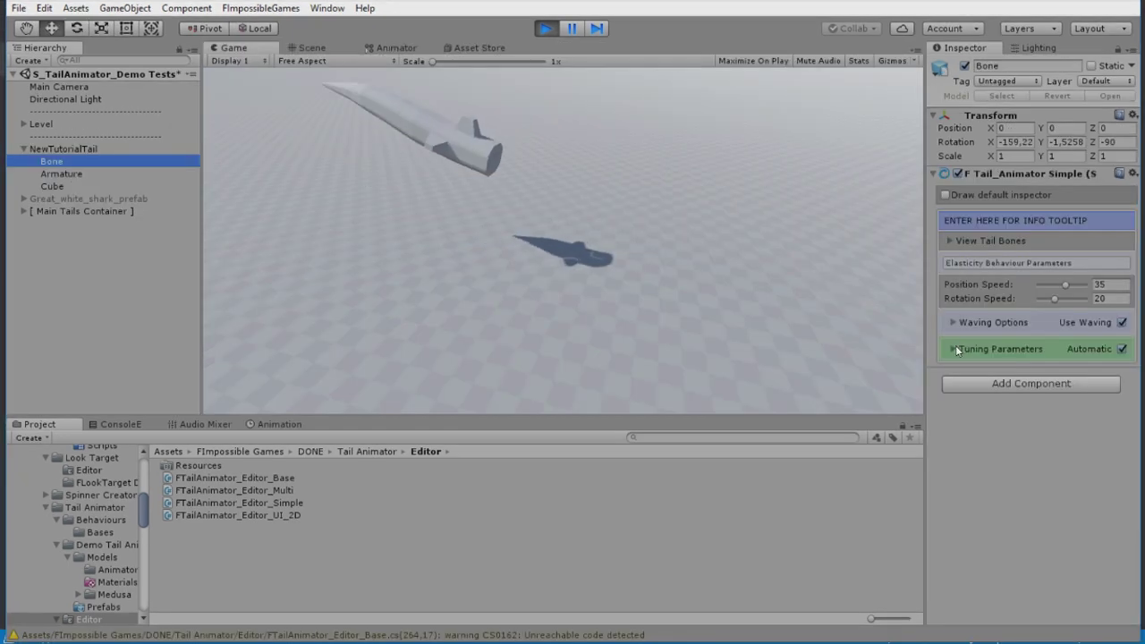
Set the tail's Strech Multiplier to 2.21, Position Speed to 16 and Rotation Speed to 46, and copy the tail component.
{"action": "left_click", "coordinate": [956, 348]}
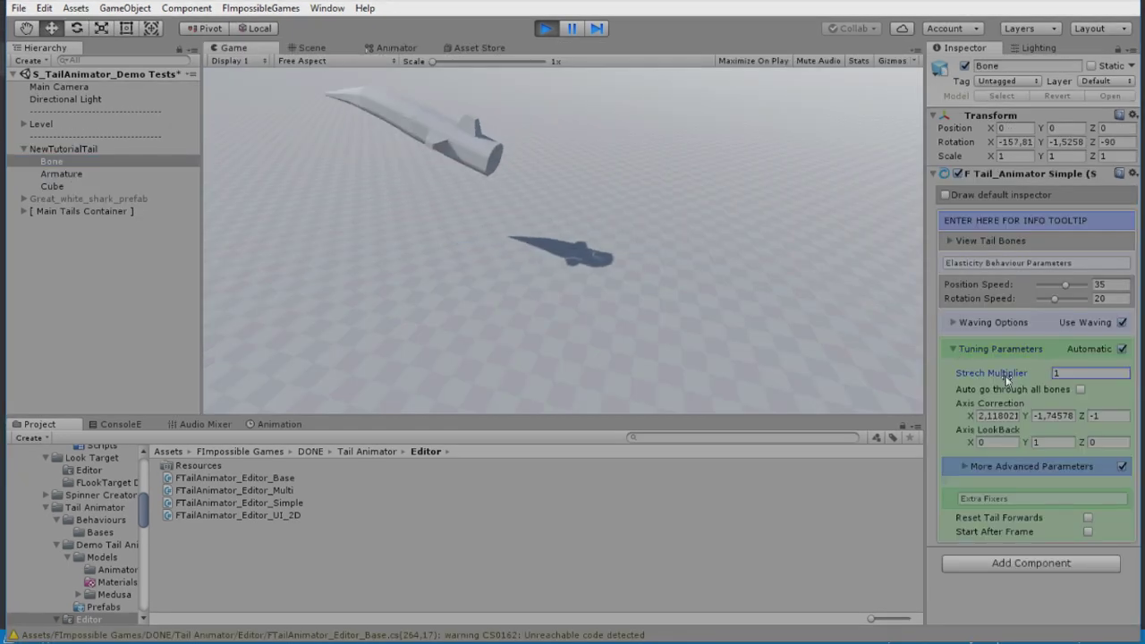
{"action": "left_click_drag", "start_coordinate": [1005, 376], "coordinate": [1025, 378]}
{"action": "left_click", "coordinate": [825, 237]}
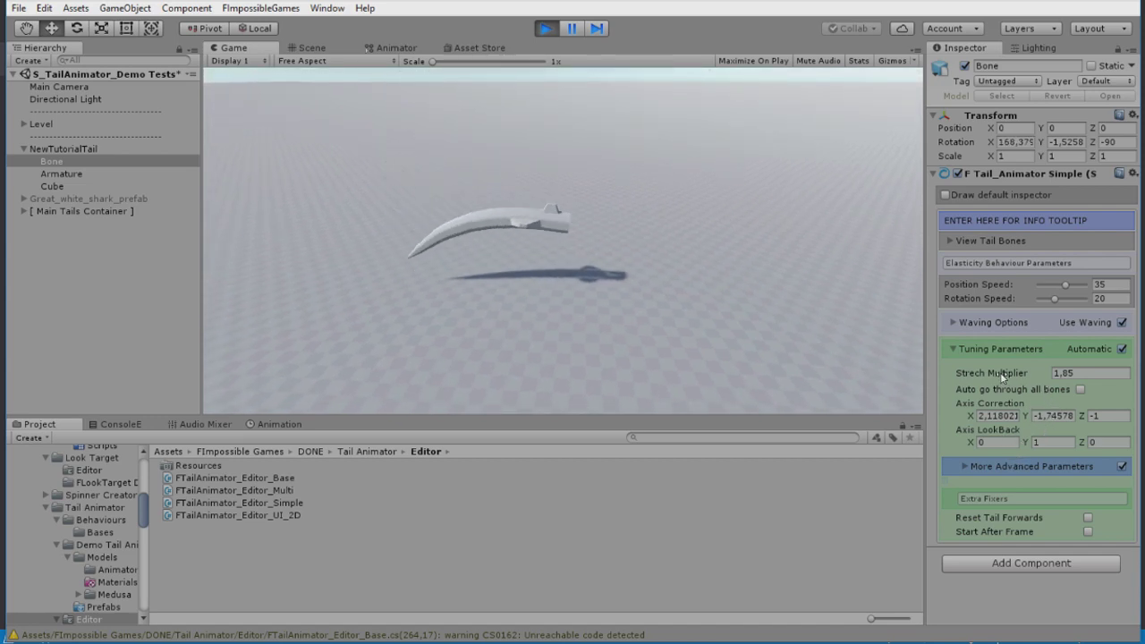
{"action": "left_click_drag", "start_coordinate": [1001, 375], "coordinate": [1013, 375]}
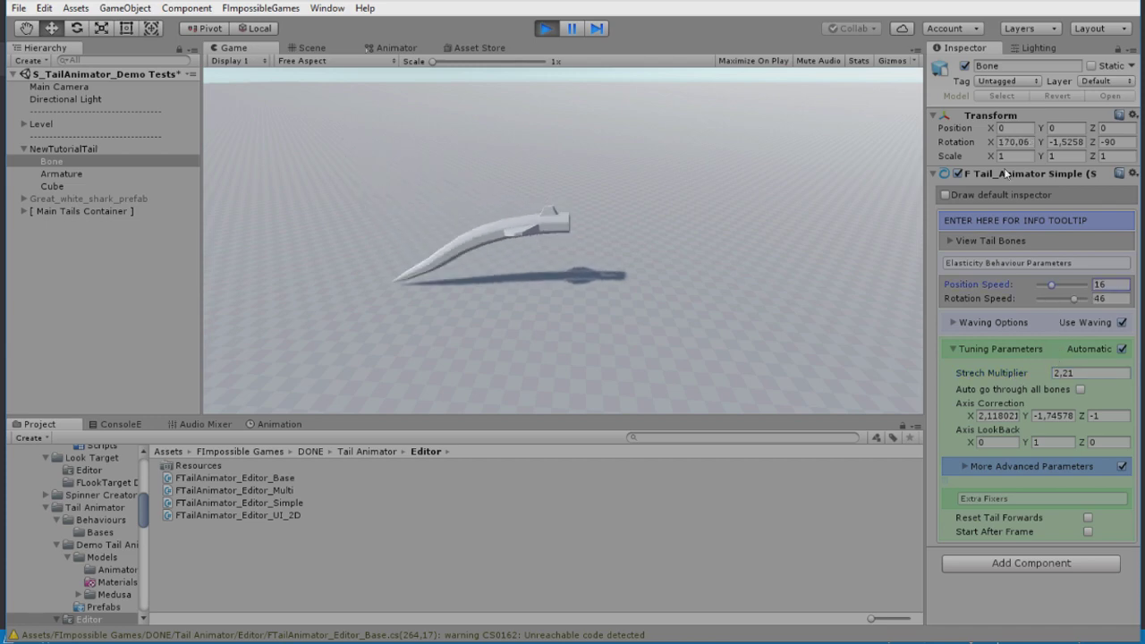
{"action": "right_click", "coordinate": [1006, 173]}
{"action": "left_click", "coordinate": [1002, 257]}
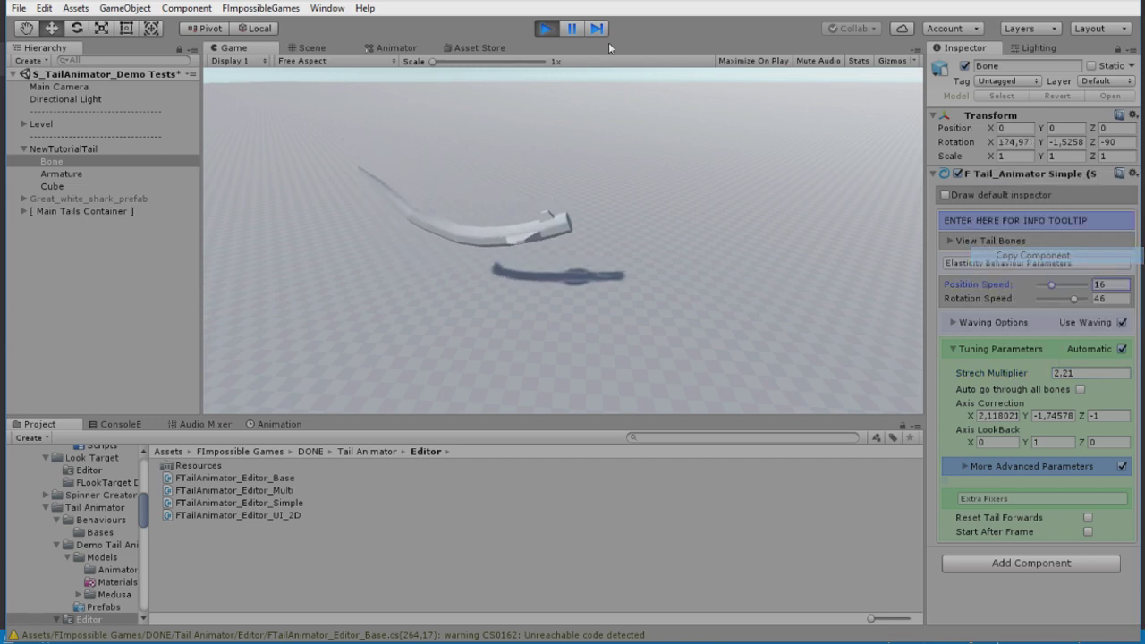
Stop the running scene and paste the copied tail component values onto NewTutorialTail's root Bone.
{"action": "left_click", "coordinate": [546, 28]}
{"action": "right_click", "coordinate": [1002, 176]}
{"action": "left_click", "coordinate": [1041, 296]}
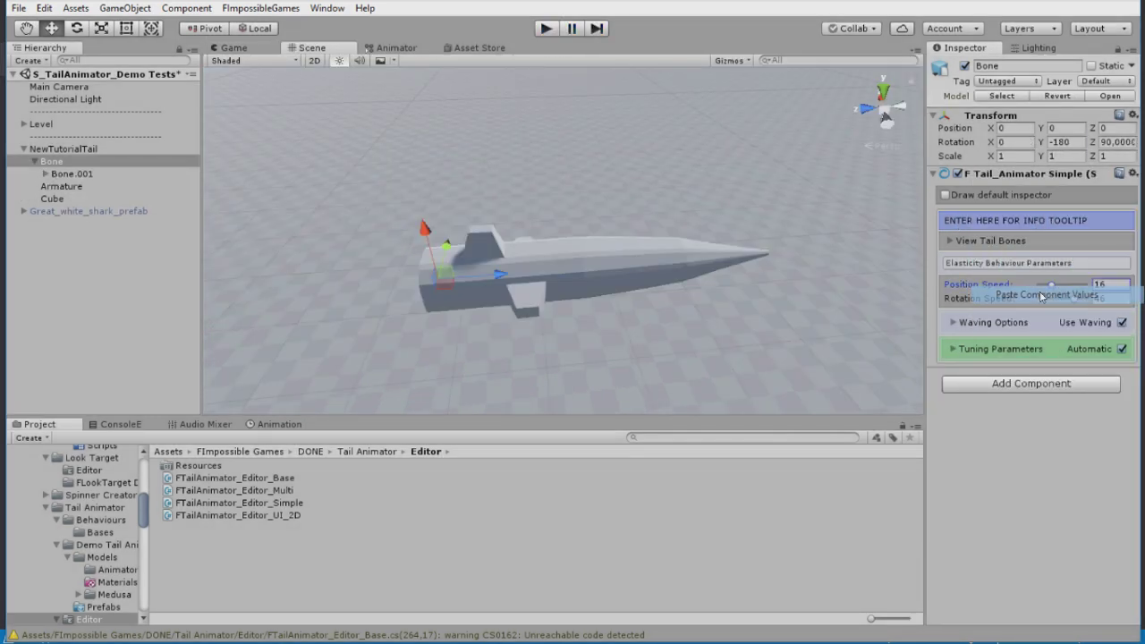
Remove all the entries from the root Bone's tail bones list.
{"action": "left_click", "coordinate": [954, 242]}
{"action": "left_click", "coordinate": [1124, 240]}
{"action": "left_click", "coordinate": [1124, 241]}
{"action": "left_click", "coordinate": [1123, 240]}
{"action": "left_click", "coordinate": [1124, 241]}
{"action": "left_click", "coordinate": [1124, 241]}
{"action": "left_click", "coordinate": [1124, 241]}
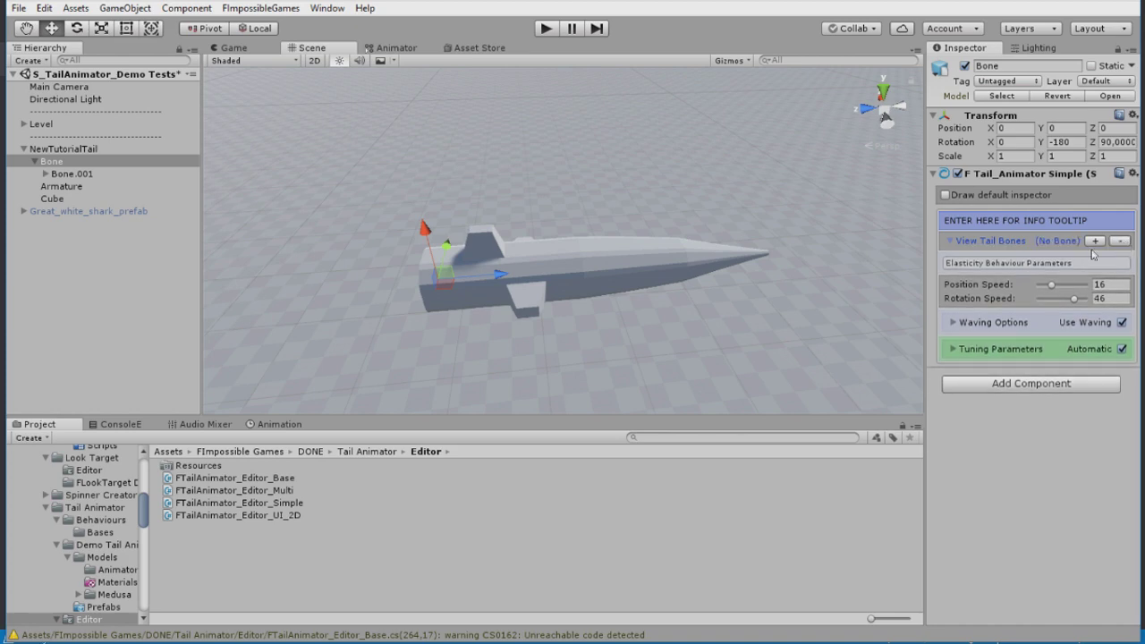
Create a 3D sphere at the base of NewTutorialTail, scaled to about 2.32 on all axes.
{"action": "left_click", "coordinate": [116, 248]}
{"action": "left_click", "coordinate": [26, 150]}
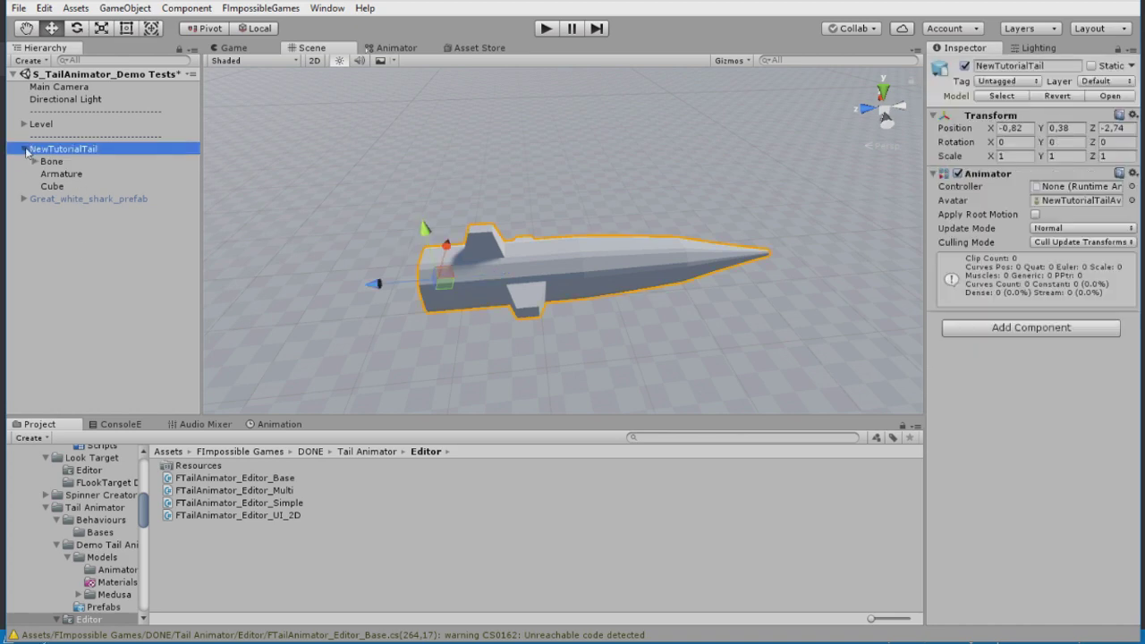
{"action": "left_click", "coordinate": [125, 8]}
{"action": "mouse_move", "coordinate": [172, 60]}
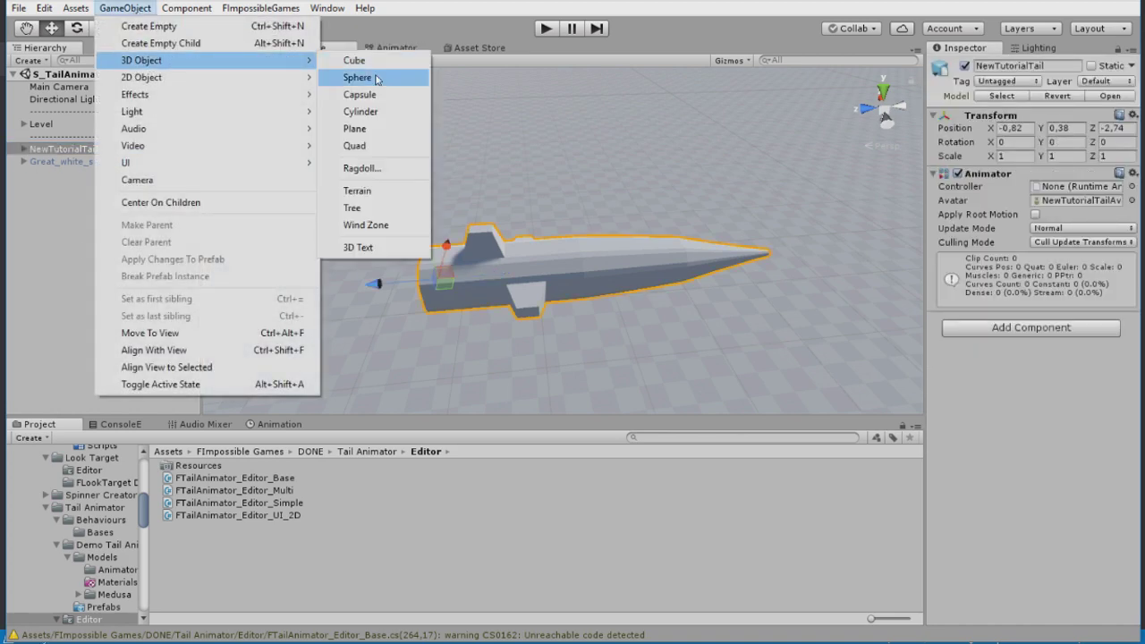
{"action": "left_click", "coordinate": [393, 77]}
Parent NewTutorialTail to the Sphere and shift it along Z to about -0.51 so it starts at the sphere's surface.
{"action": "left_click", "coordinate": [63, 149]}
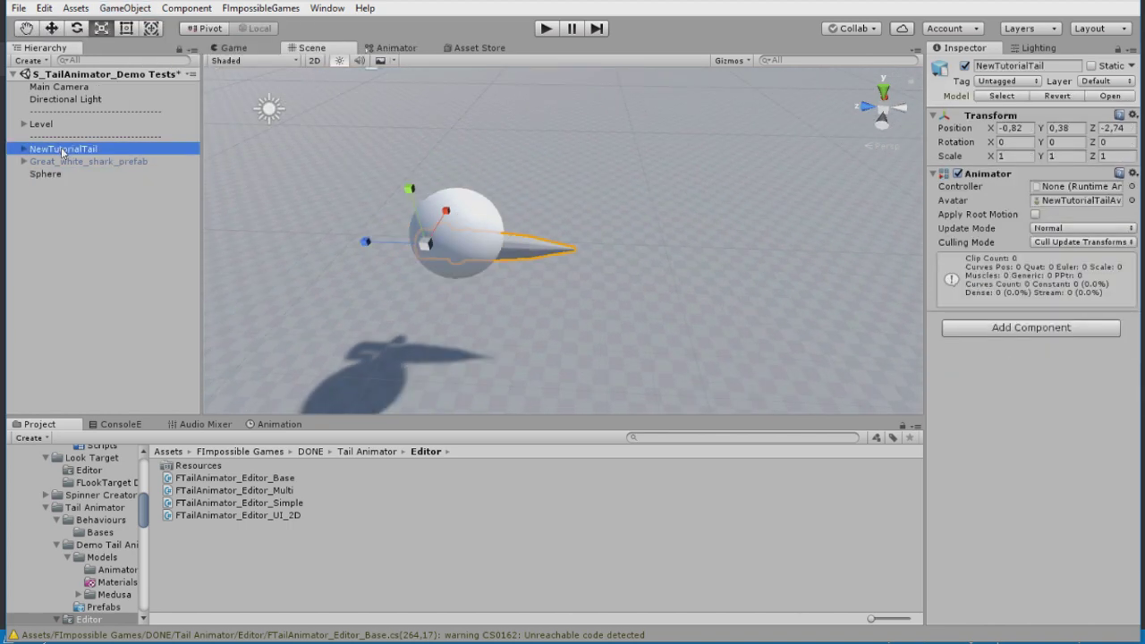
{"action": "left_click_drag", "start_coordinate": [51, 177], "coordinate": [51, 177]}
{"action": "left_click_drag", "start_coordinate": [408, 234], "coordinate": [548, 245]}
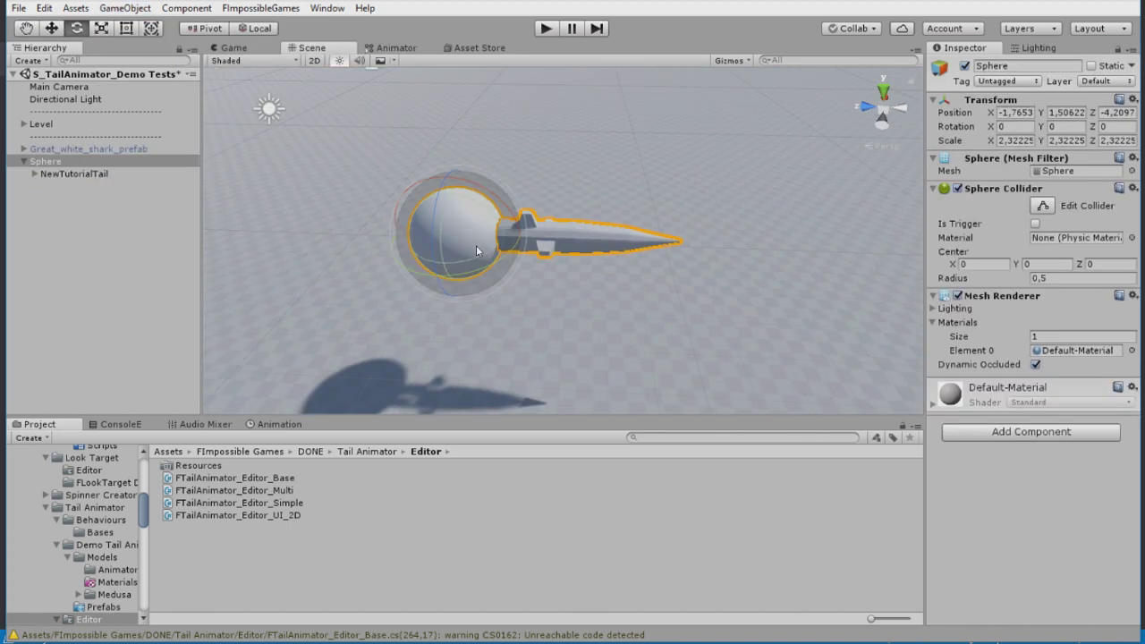
{"action": "key", "text": "ctrl+z"}
Duplicate NewTutorialTail inside the Sphere without its Animator and add an empty child object to the Sphere.
{"action": "left_click", "coordinate": [78, 178]}
{"action": "left_click", "coordinate": [132, 12]}
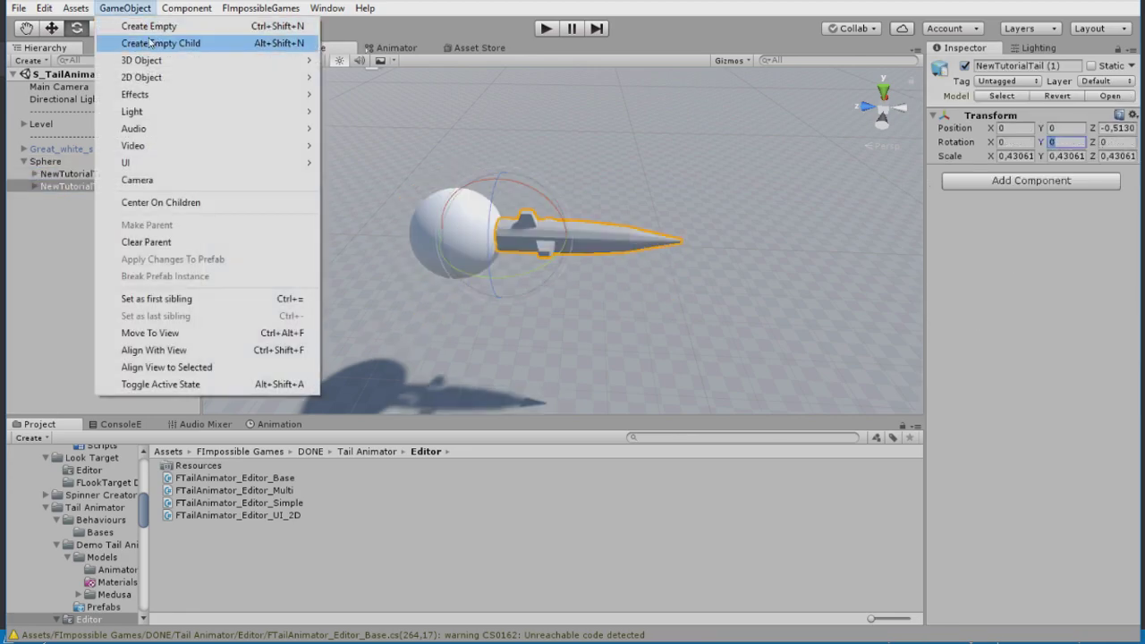
{"action": "left_click", "coordinate": [53, 155]}
{"action": "left_click", "coordinate": [52, 161]}
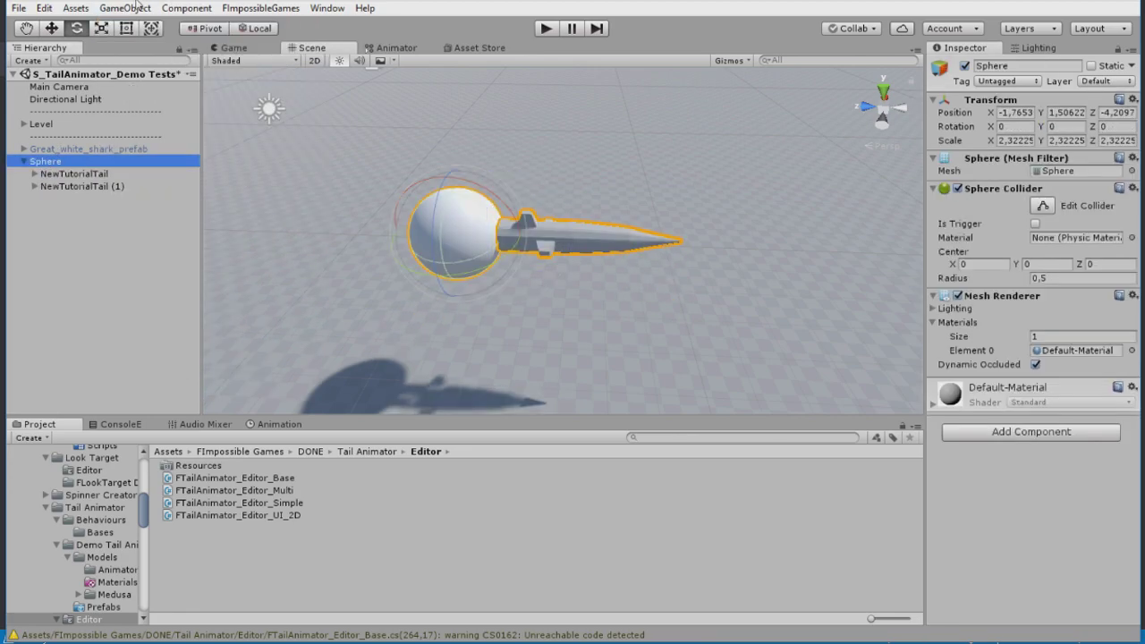
{"action": "left_click", "coordinate": [123, 15]}
{"action": "left_click", "coordinate": [134, 46]}
Parent NewTutorialTail (1) to the empty GameObject and rotate that GameObject 180 degrees around Y.
{"action": "left_click", "coordinate": [85, 194]}
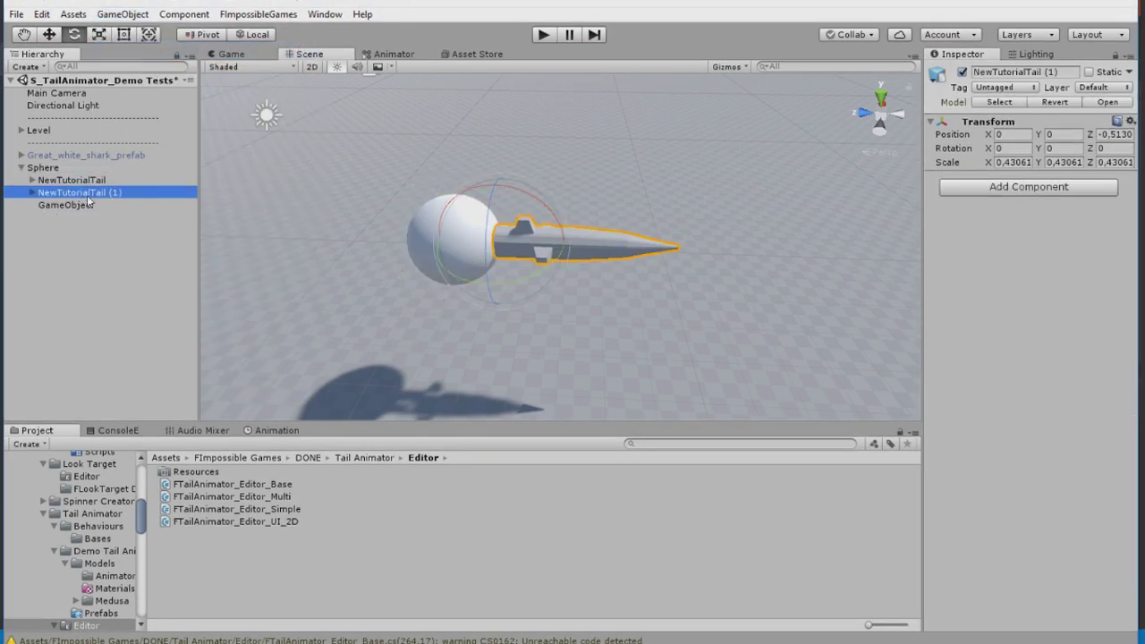
{"action": "left_click_drag", "start_coordinate": [80, 210], "coordinate": [80, 207]}
{"action": "left_click", "coordinate": [64, 193]}
{"action": "left_click_drag", "start_coordinate": [482, 270], "coordinate": [206, 416]}
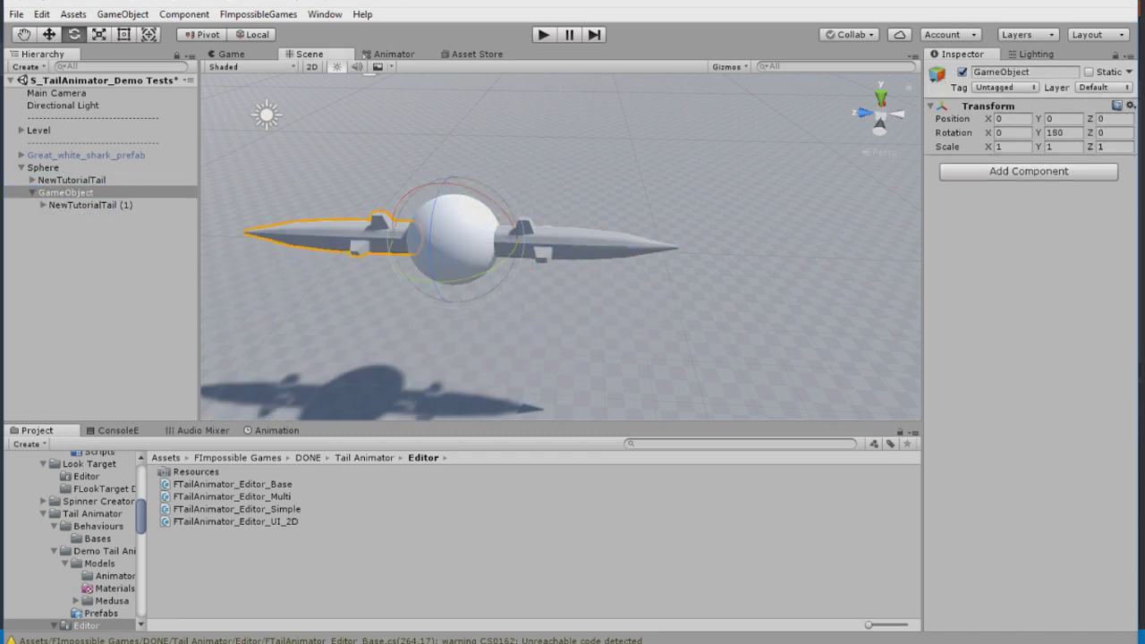
Duplicate the GameObject with its tail four times and rotate the copies so six tails are spread evenly around the Sphere.
{"action": "right_click_drag", "start_coordinate": [750, 168], "coordinate": [688, 179]}
{"action": "left_click", "coordinate": [124, 193]}
{"action": "key", "text": "ctrl+d"}
{"action": "key", "text": "ctrl+d"}
{"action": "left_click_drag", "start_coordinate": [540, 215], "coordinate": [672, 210]}
{"action": "left_click_drag", "start_coordinate": [582, 205], "coordinate": [713, 251]}
{"action": "left_click", "coordinate": [133, 231]}
{"action": "key", "text": "ctrl+d"}
{"action": "right_click_drag", "start_coordinate": [506, 269], "coordinate": [516, 187]}
{"action": "left_click_drag", "start_coordinate": [516, 175], "coordinate": [729, 113]}
{"action": "key", "text": "ctrl+d"}
{"action": "left_click_drag", "start_coordinate": [586, 214], "coordinate": [475, 113], "text": "ctrl"}
{"action": "right_click_drag", "start_coordinate": [476, 117], "coordinate": [501, 148]}
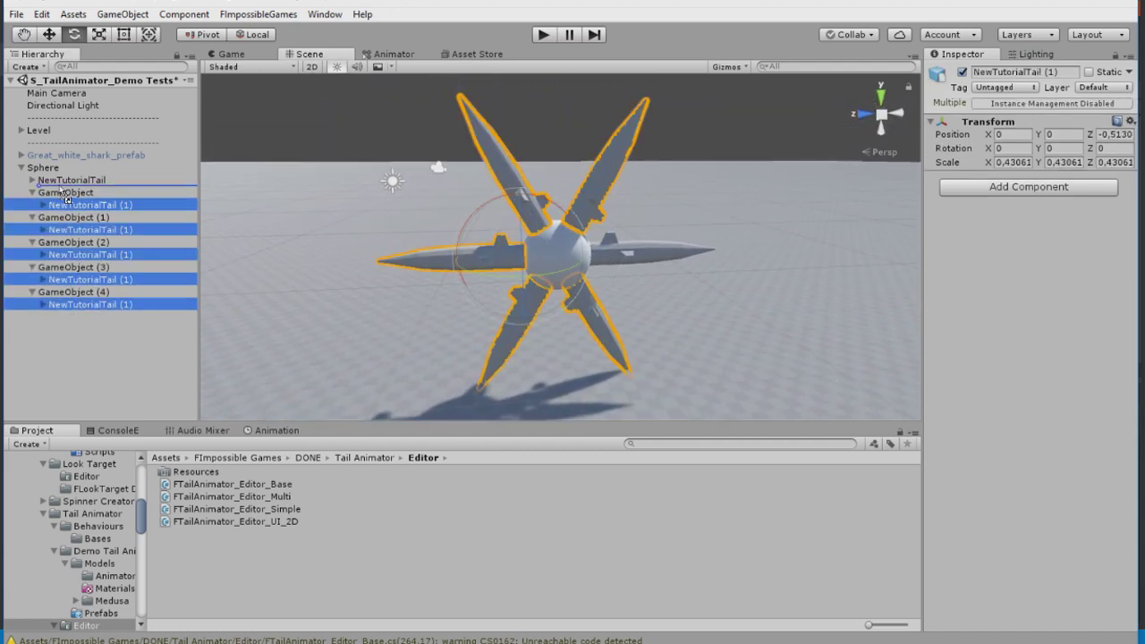
Move the five NewTutorialTail (1) objects directly under the Sphere and delete the emptied GameObjects.
{"action": "left_click_drag", "start_coordinate": [66, 199], "coordinate": [66, 187]}
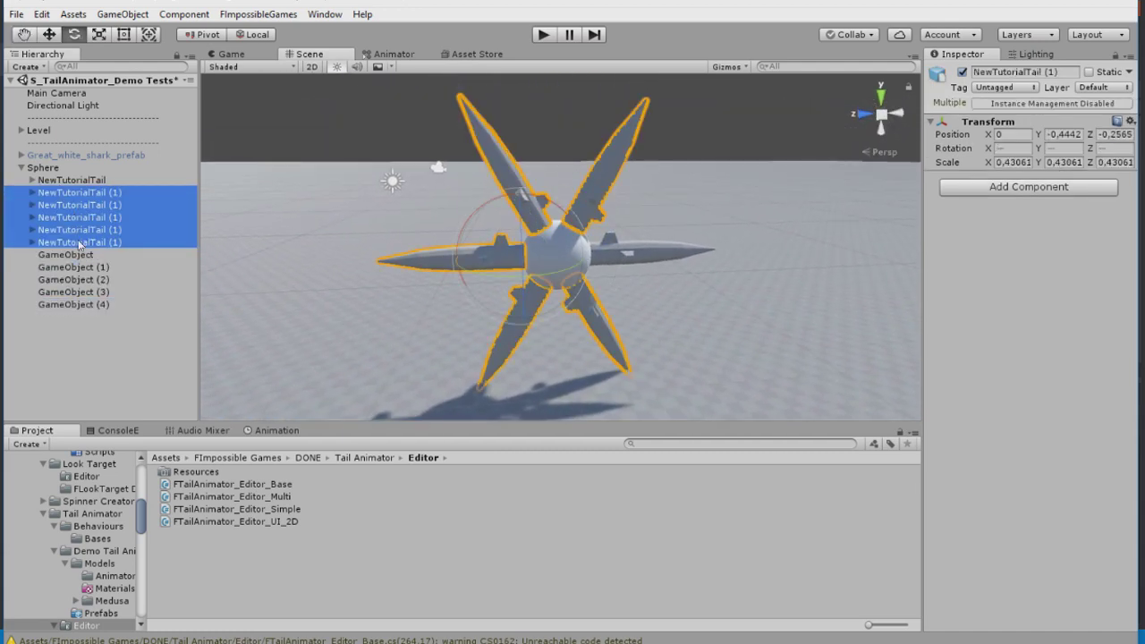
{"action": "left_click", "coordinate": [77, 255]}
{"action": "left_click", "coordinate": [77, 305], "text": "shift"}
{"action": "key", "text": "Delete"}
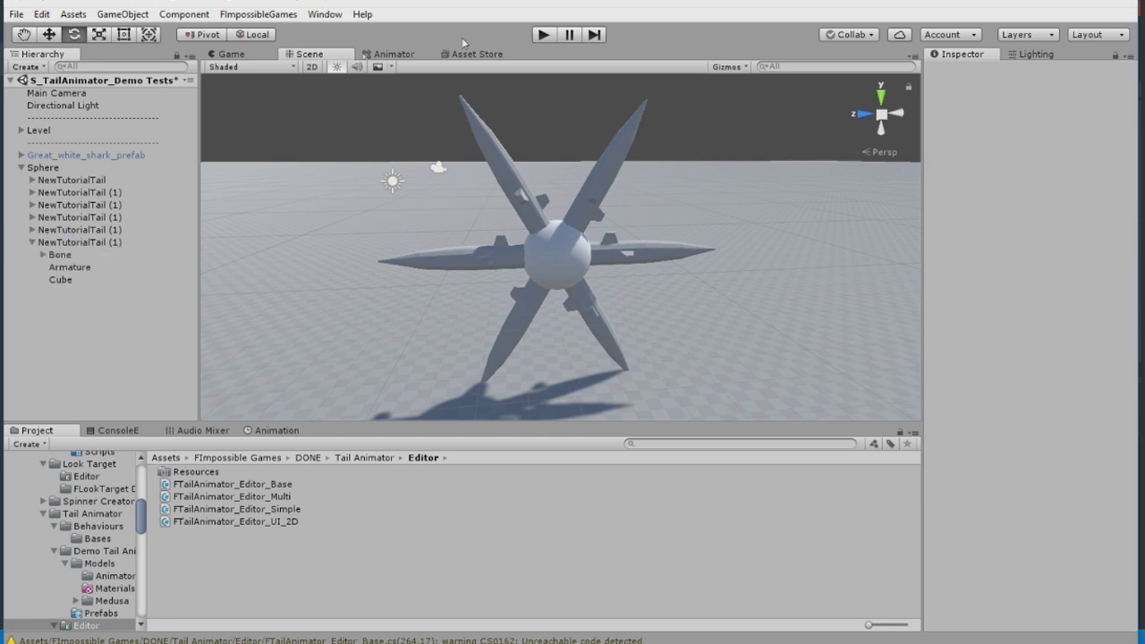
Run the scene and rotate and move the Sphere in the Scene view to test how the six tails follow.
{"action": "left_click", "coordinate": [541, 35]}
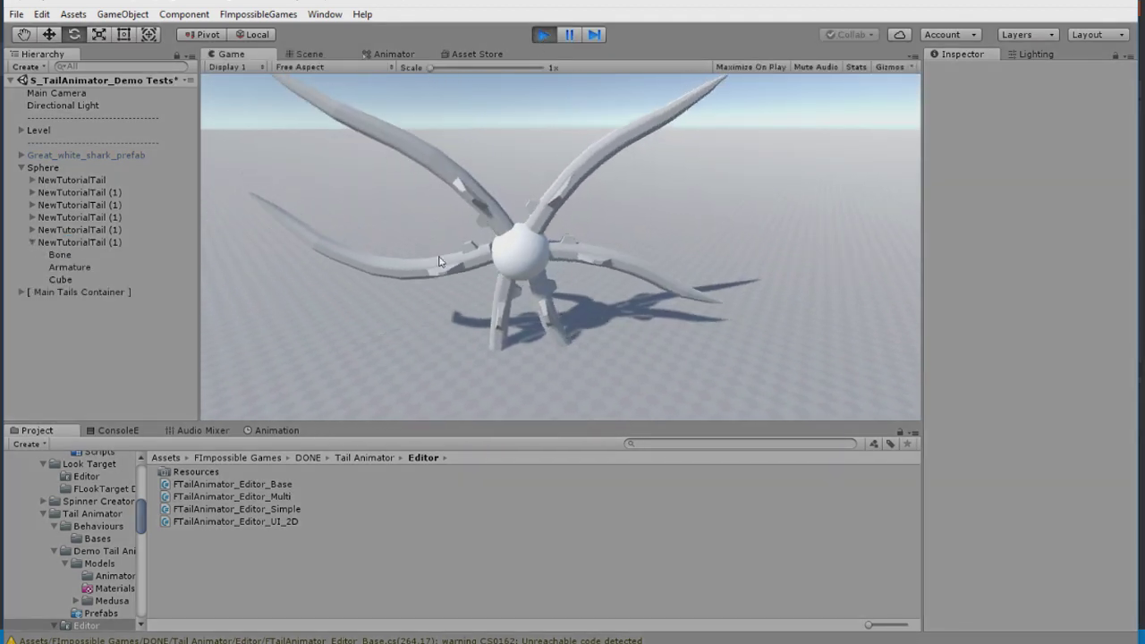
{"action": "left_click", "coordinate": [114, 169]}
{"action": "left_click", "coordinate": [310, 54]}
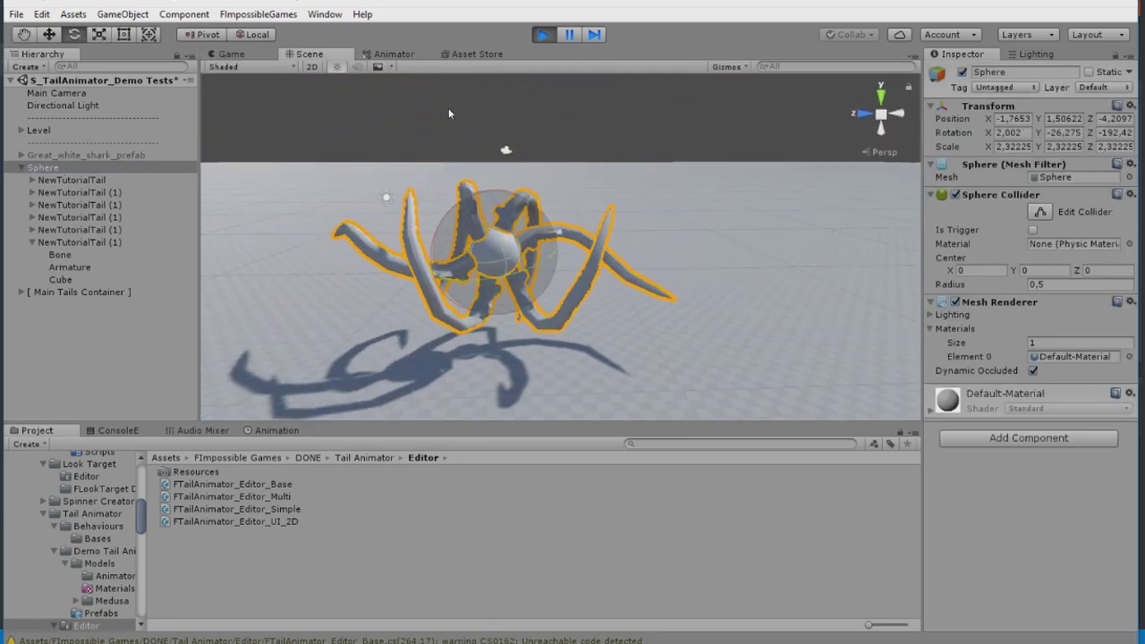
{"action": "left_click_drag", "start_coordinate": [450, 113], "coordinate": [479, 199]}
{"action": "key", "text": "w"}
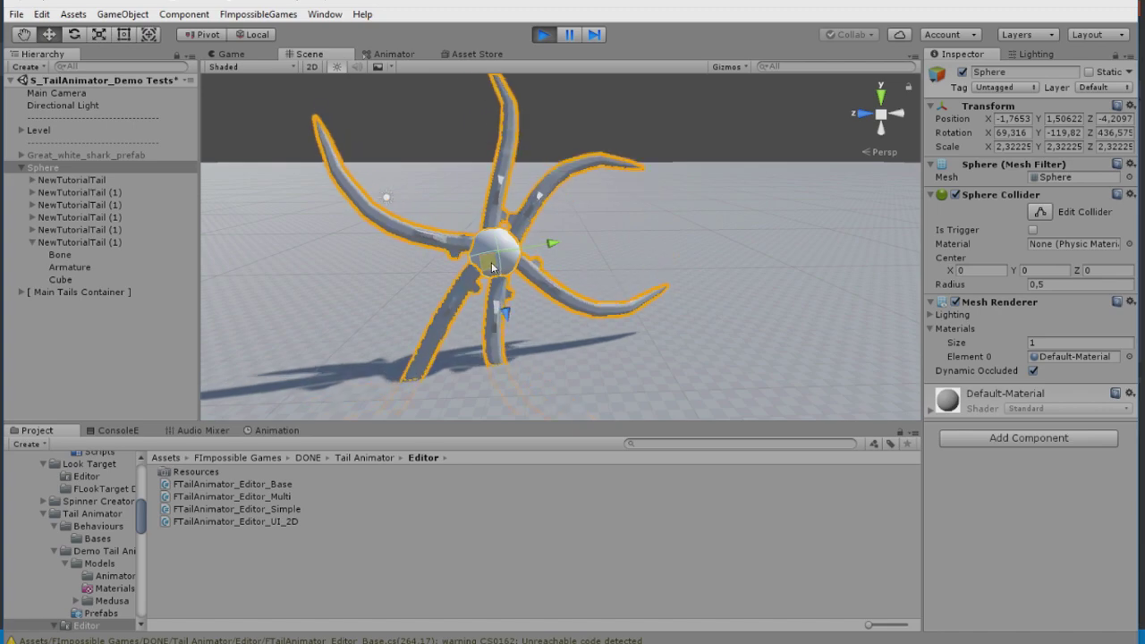
{"action": "left_click_drag", "start_coordinate": [492, 268], "coordinate": [524, 140]}
{"action": "right_click_drag", "start_coordinate": [498, 170], "coordinate": [439, 120]}
{"action": "right_click_drag", "start_coordinate": [346, 198], "coordinate": [339, 177]}
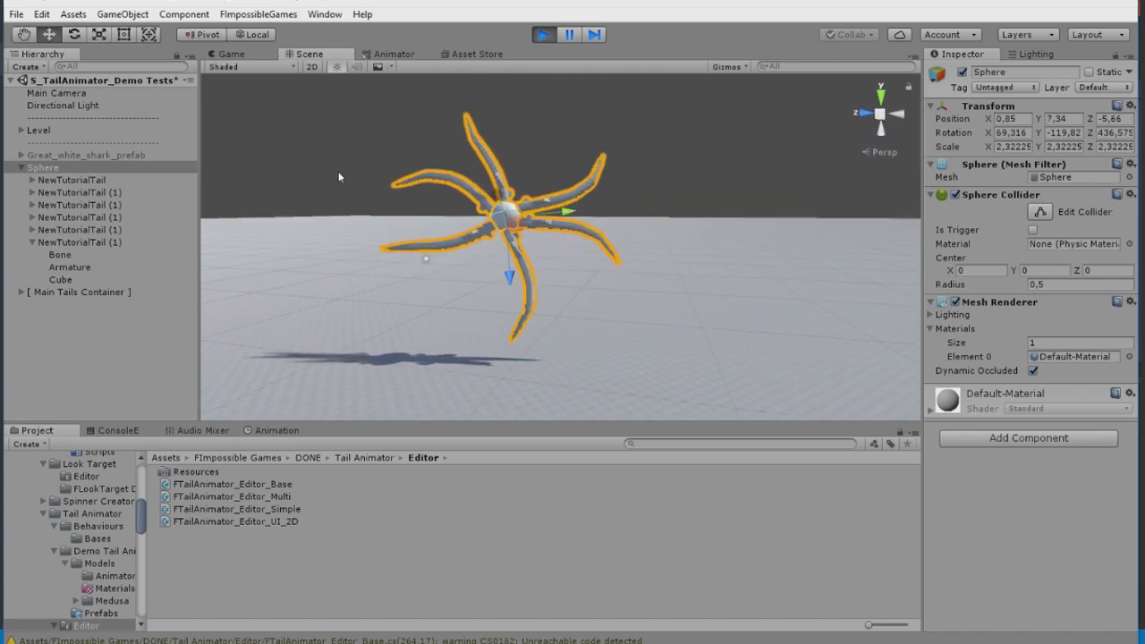
{"action": "left_click", "coordinate": [57, 93]}
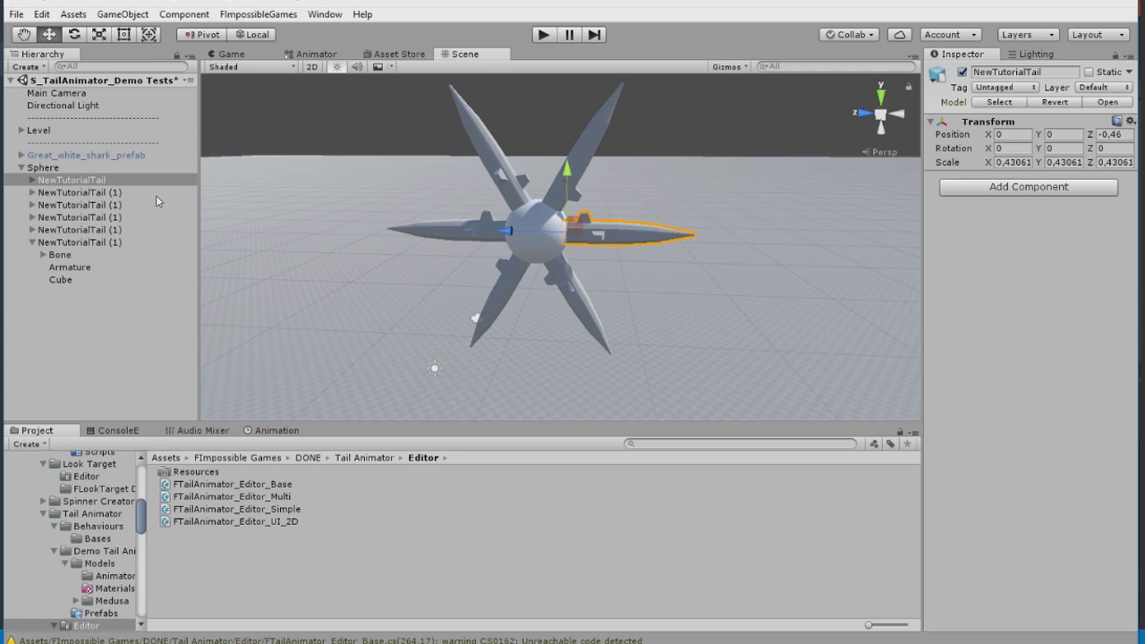
Duplicate one of the lower tails, move the copy away from the Sphere and scale it down to about 0.21.
{"action": "left_click", "coordinate": [110, 191]}
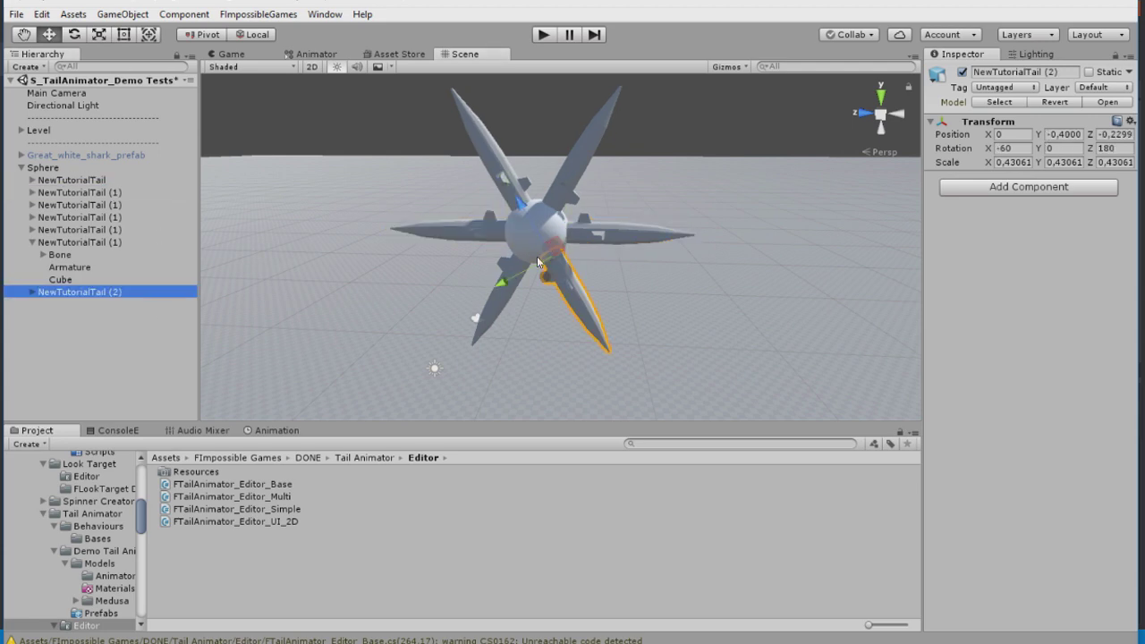
{"action": "key", "text": "w"}
{"action": "right_click_drag", "start_coordinate": [537, 256], "coordinate": [560, 288]}
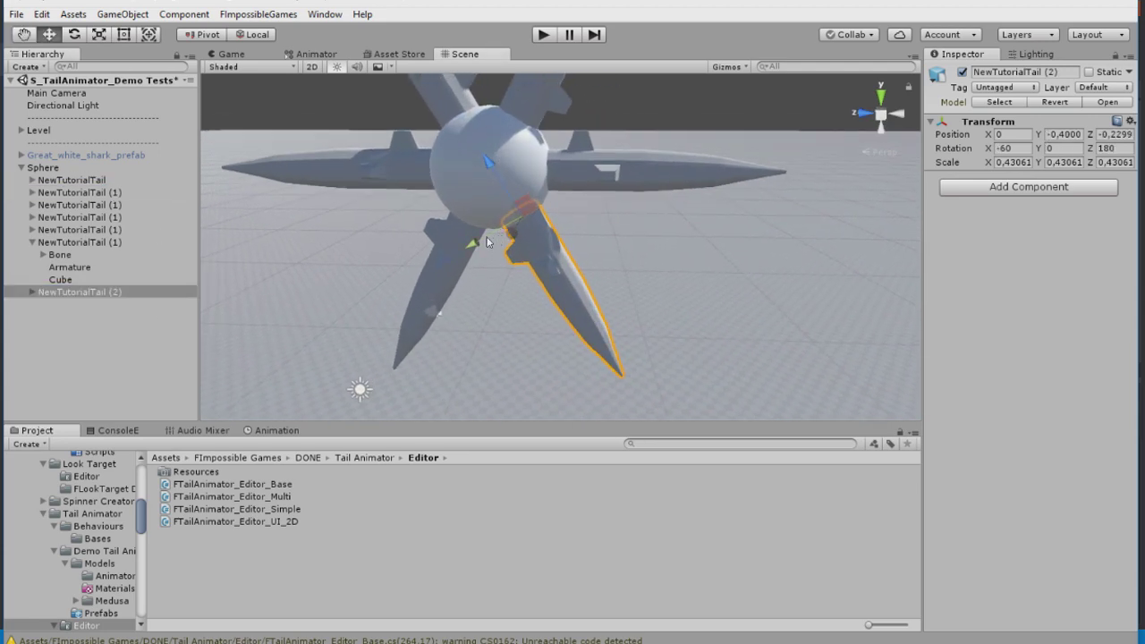
{"action": "left_click_drag", "start_coordinate": [503, 223], "coordinate": [584, 195]}
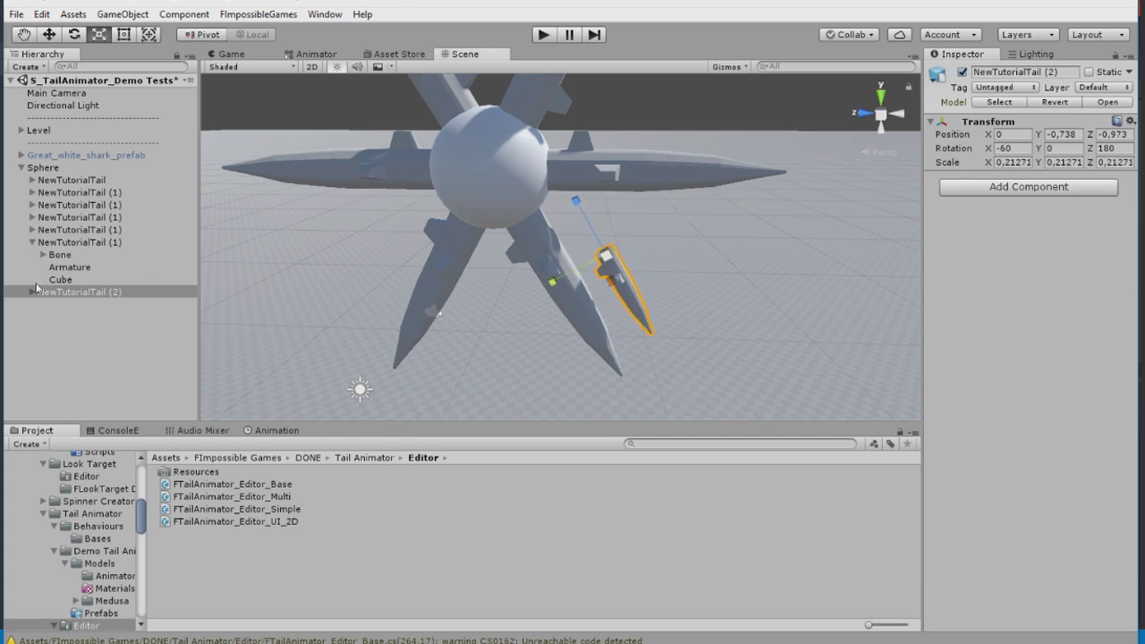
Expand the last NewTutorialTail (1)'s bone chain and parent NewTutorialTail (2) to its Bone.002.
{"action": "left_click", "coordinate": [61, 257]}
{"action": "key", "text": "Right"}
{"action": "key", "text": "Right"}
{"action": "key", "text": "Right"}
{"action": "key", "text": "Right"}
{"action": "key", "text": "Right"}
{"action": "key", "text": "Right"}
{"action": "key", "text": "Right"}
{"action": "key", "text": "Right"}
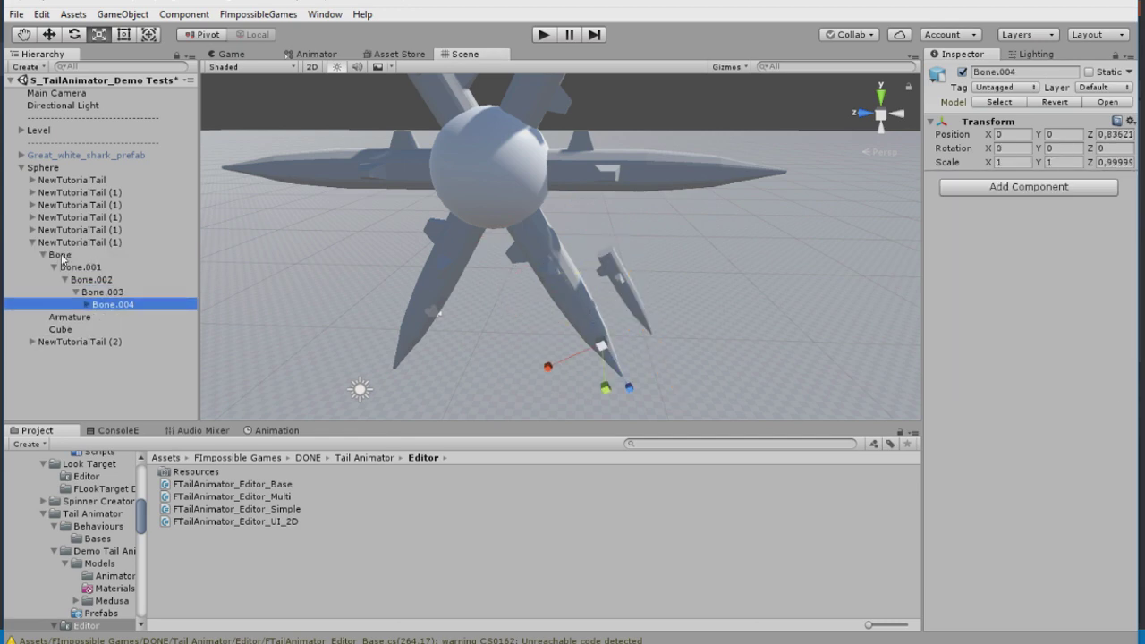
{"action": "key", "text": "Up"}
{"action": "key", "text": "Up"}
{"action": "left_click_drag", "start_coordinate": [88, 342], "coordinate": [102, 292]}
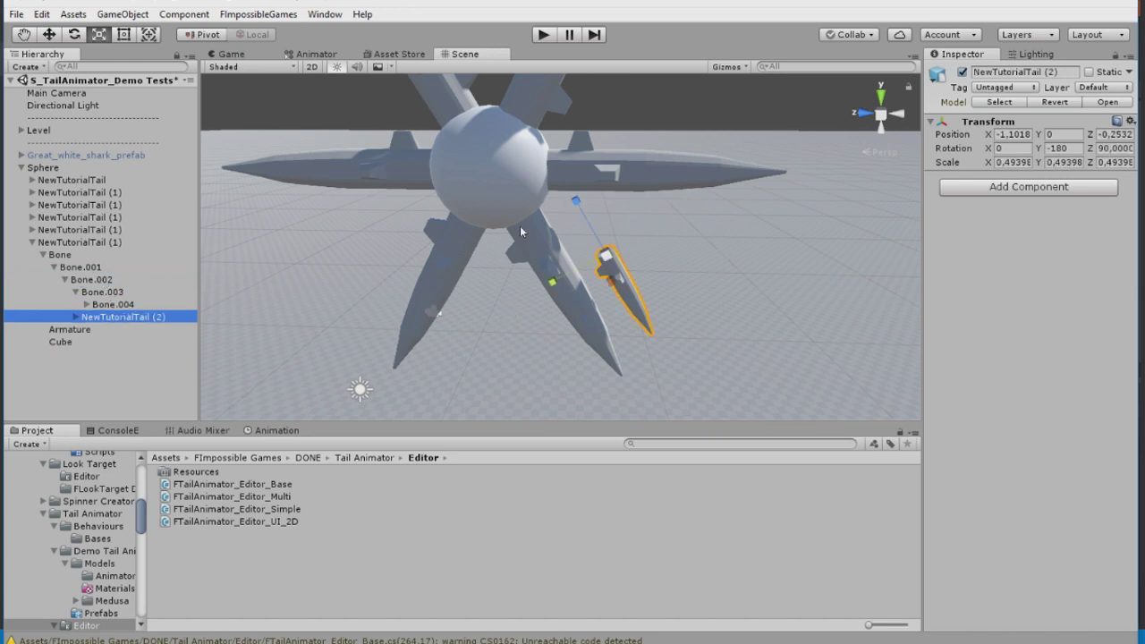
Set NewTutorialTail (2)'s local position to 0, 0, 0 and turn it to a Y rotation of about 83.5.
{"action": "left_click", "coordinate": [1011, 134]}
{"action": "type", "text": "0"}
{"action": "left_click", "coordinate": [1114, 135]}
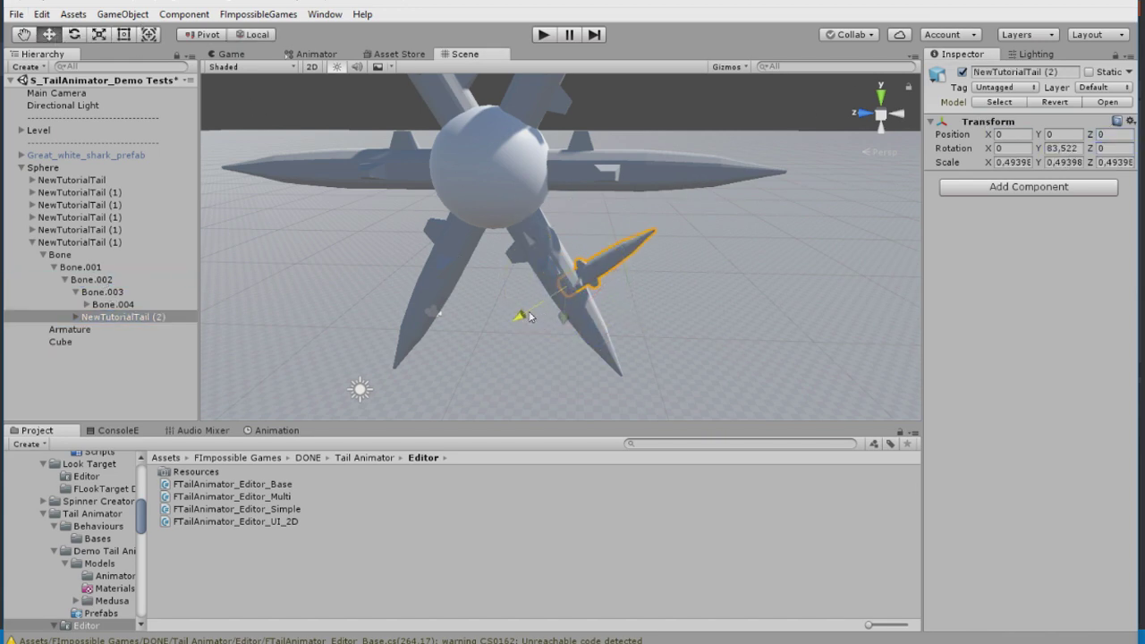
Duplicate NewTutorialTail (2) and parent the copy to the original's Bone.003 with zeroed position and rotation and a scale of 1.
{"action": "left_click", "coordinate": [77, 318]}
{"action": "left_click", "coordinate": [86, 330]}
{"action": "left_click", "coordinate": [97, 342]}
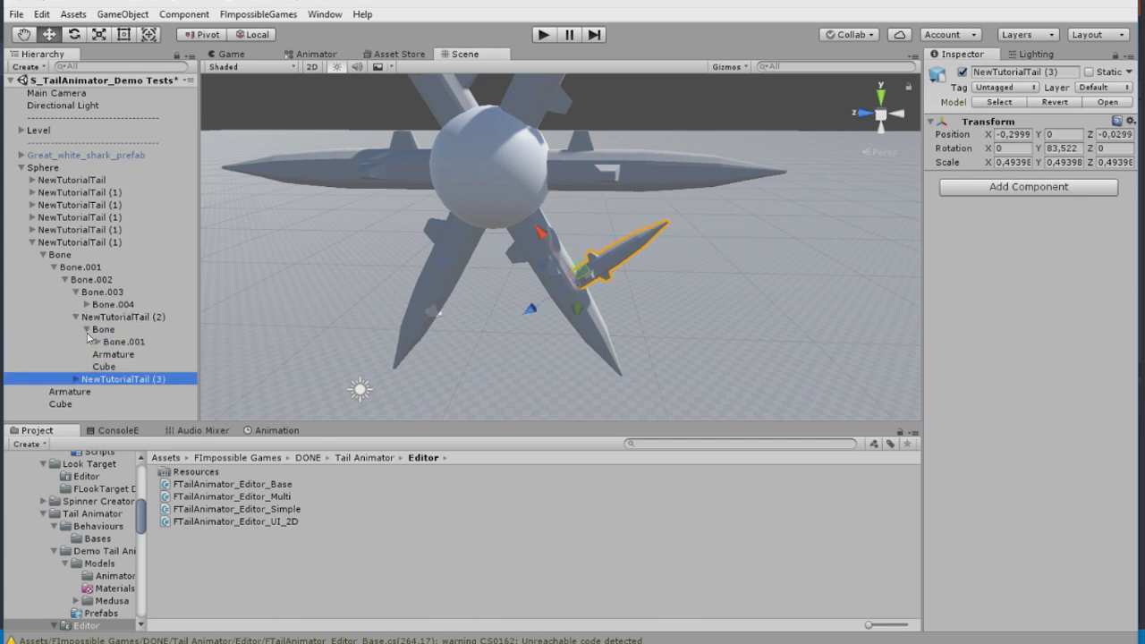
{"action": "left_click", "coordinate": [108, 355]}
{"action": "left_click_drag", "start_coordinate": [140, 370], "coordinate": [143, 367]}
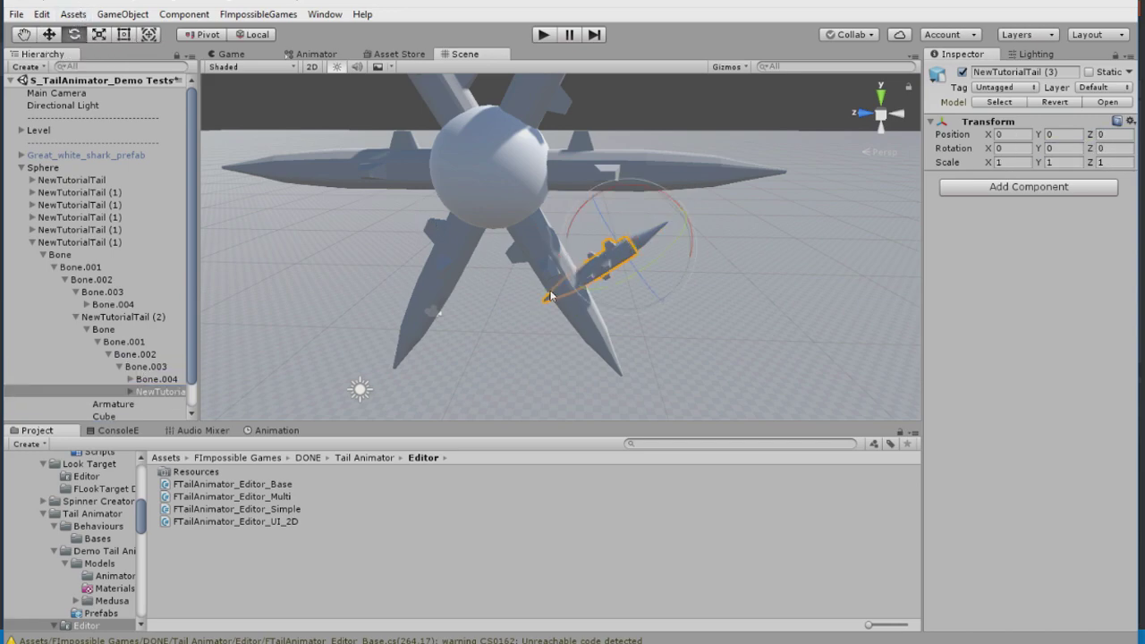
Rotate NewTutorialTail (3) to branch off its parent tail at about -106 on X and scale it to about 0.66.
{"action": "left_click_drag", "start_coordinate": [658, 193], "coordinate": [406, 234]}
{"action": "key", "text": "r"}
{"action": "left_click_drag", "start_coordinate": [630, 249], "coordinate": [618, 254]}
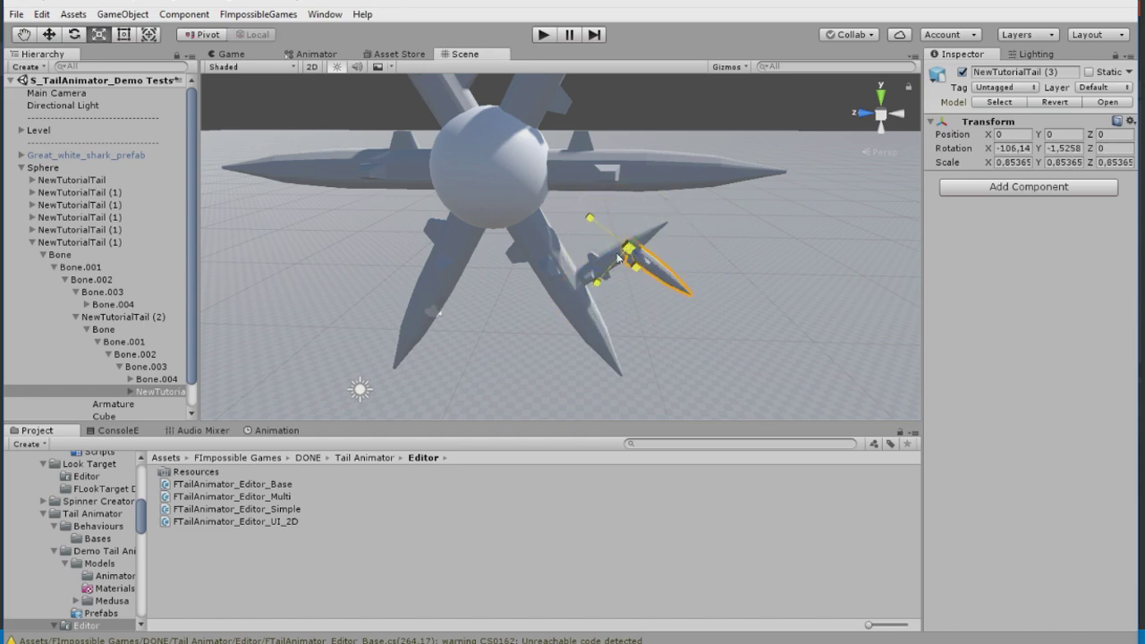
{"action": "left_click", "coordinate": [31, 243]}
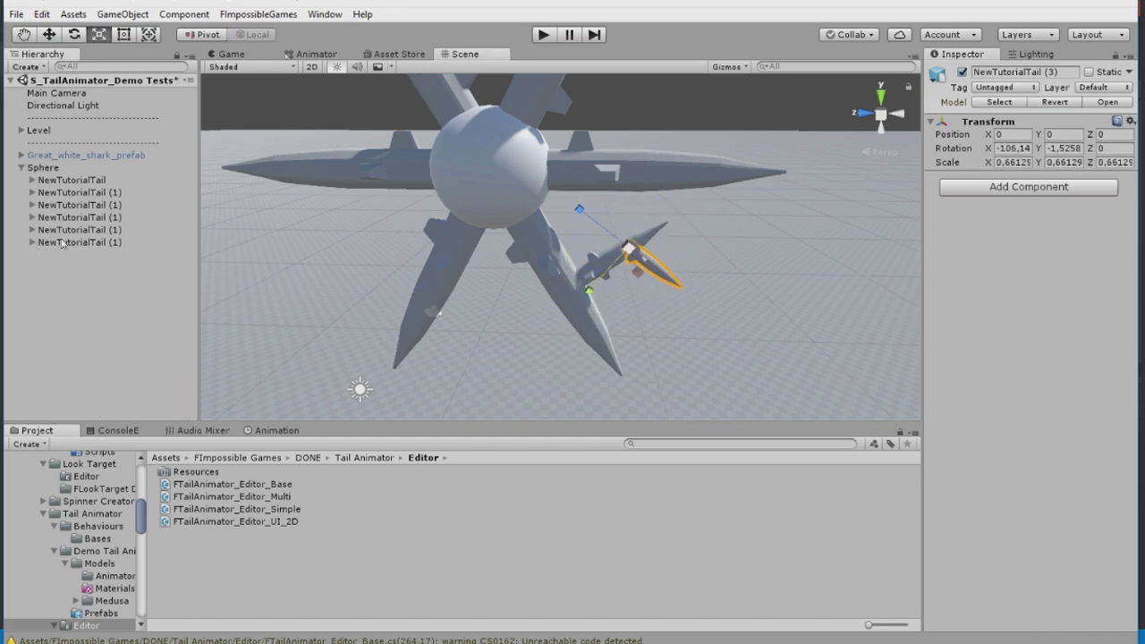
Run the scene to check how the nested branch tails move, and stop it.
{"action": "left_click", "coordinate": [94, 286]}
{"action": "left_click", "coordinate": [542, 36]}
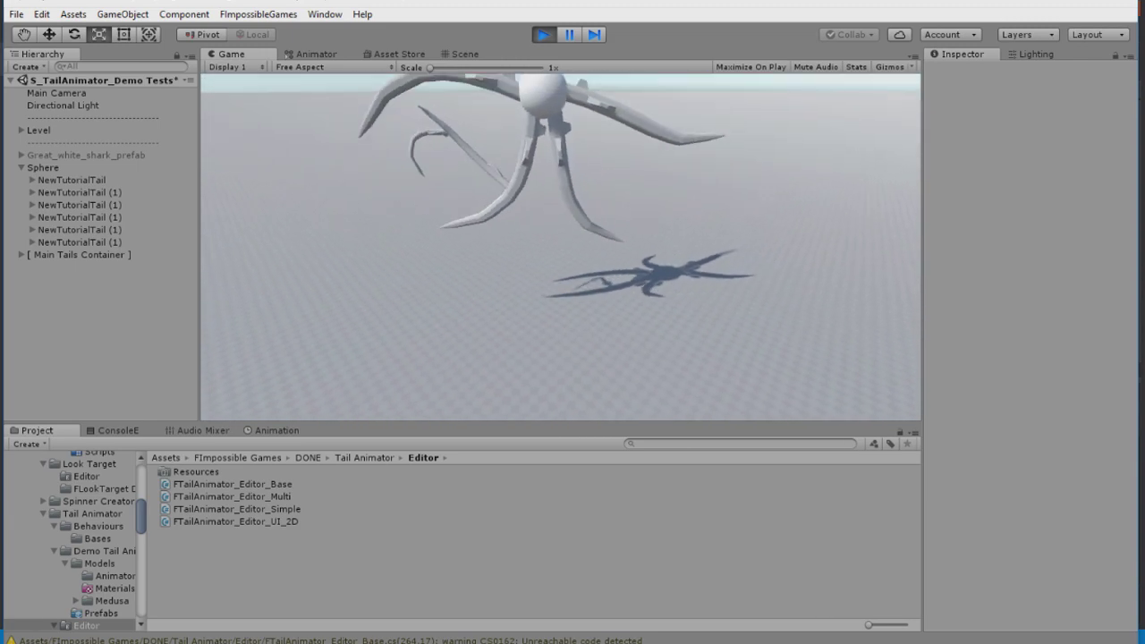
{"action": "left_click", "coordinate": [543, 36]}
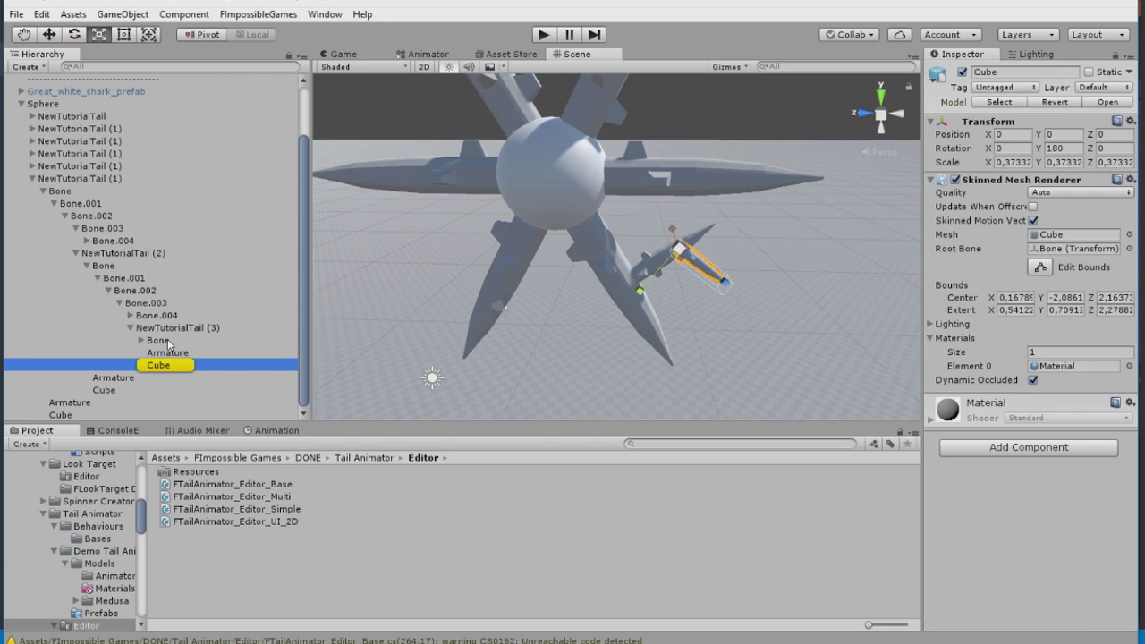
Set Position Speed to 37 on NewTutorialTail (2)'s Bone, run the scene, and try a Position Speed of 17.
{"action": "left_click", "coordinate": [159, 340]}
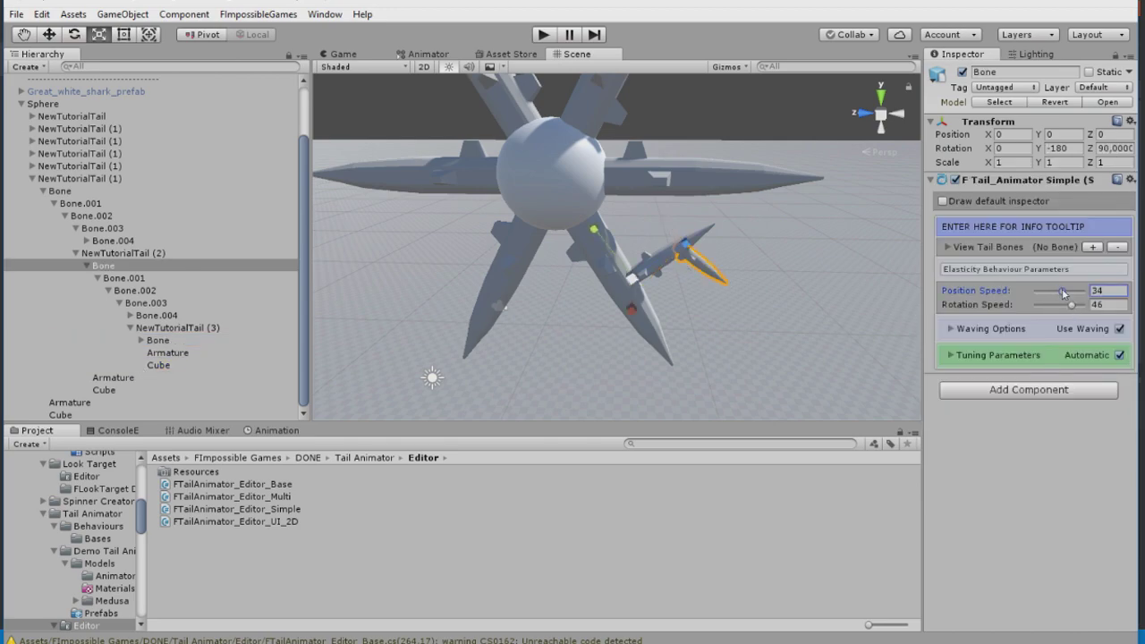
{"action": "left_click", "coordinate": [545, 34]}
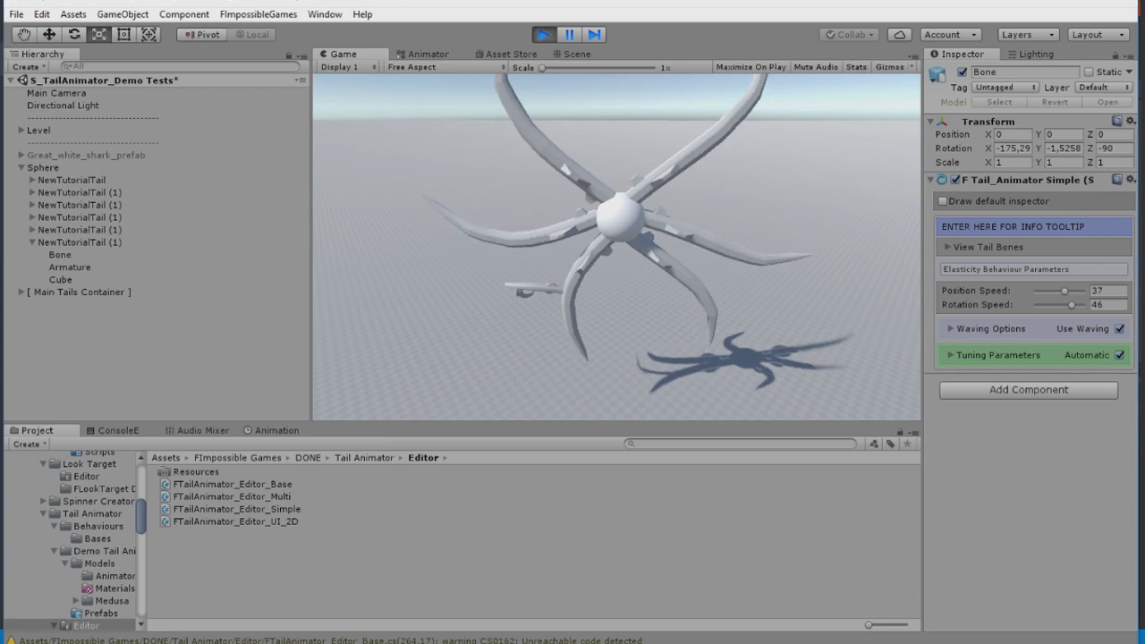
{"action": "left_click_drag", "start_coordinate": [1064, 291], "coordinate": [1050, 294]}
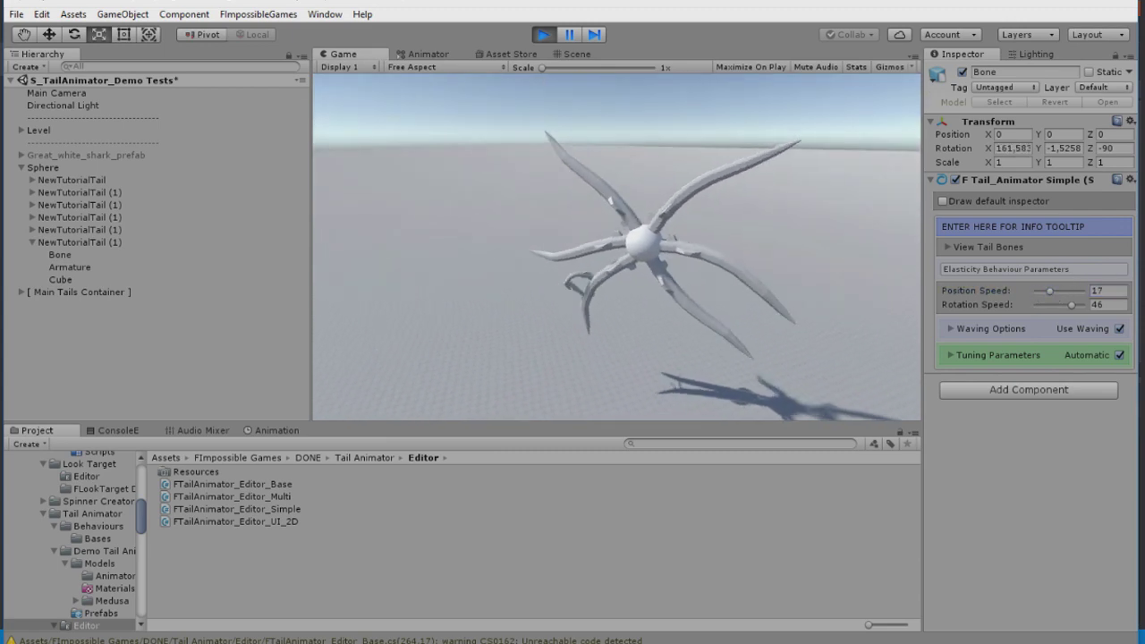
Put the Sphere under a GameObject with the F Basic_Fly Movement script, using Main Speed 1.28, Range Mul 18.61 and Add Y Sin 15.4.
{"action": "left_click", "coordinate": [55, 167]}
{"action": "left_click_drag", "start_coordinate": [1091, 119], "coordinate": [613, 65]}
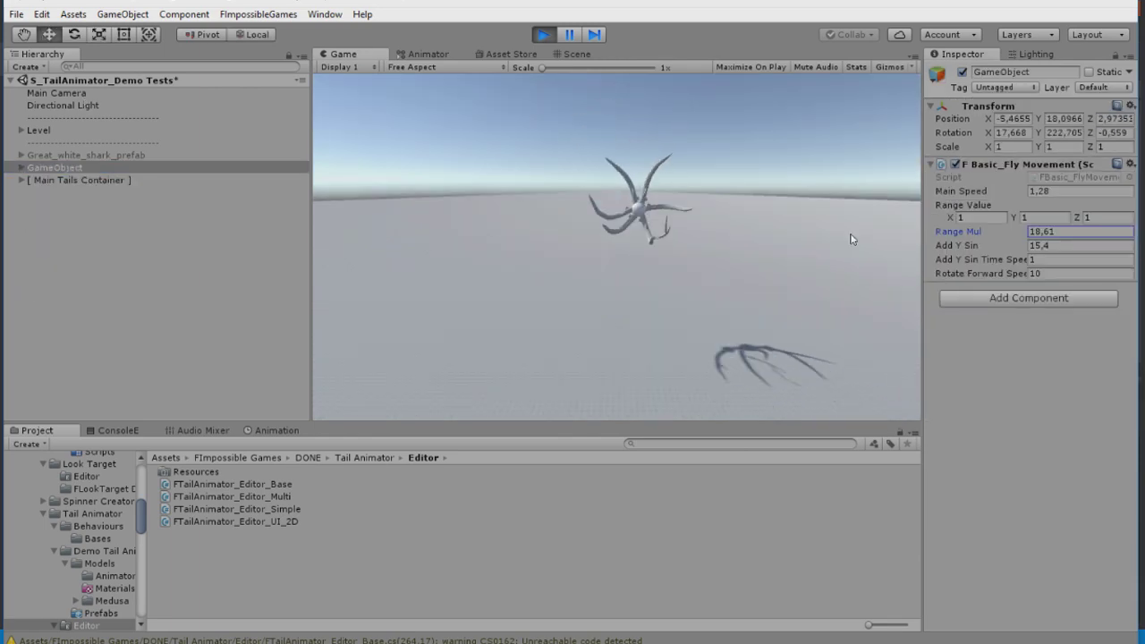